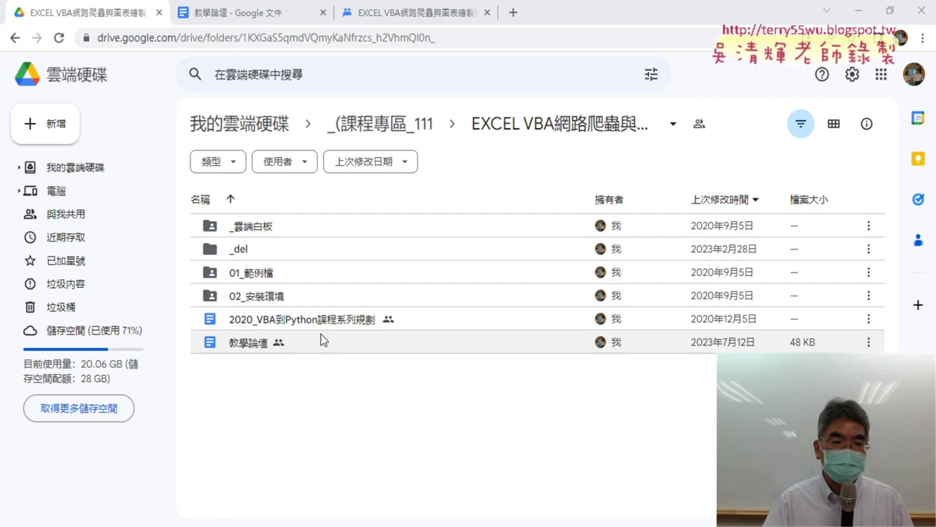
Open the _雲端白板 folder from the Drive file list of the course folder
double_click(295, 233)
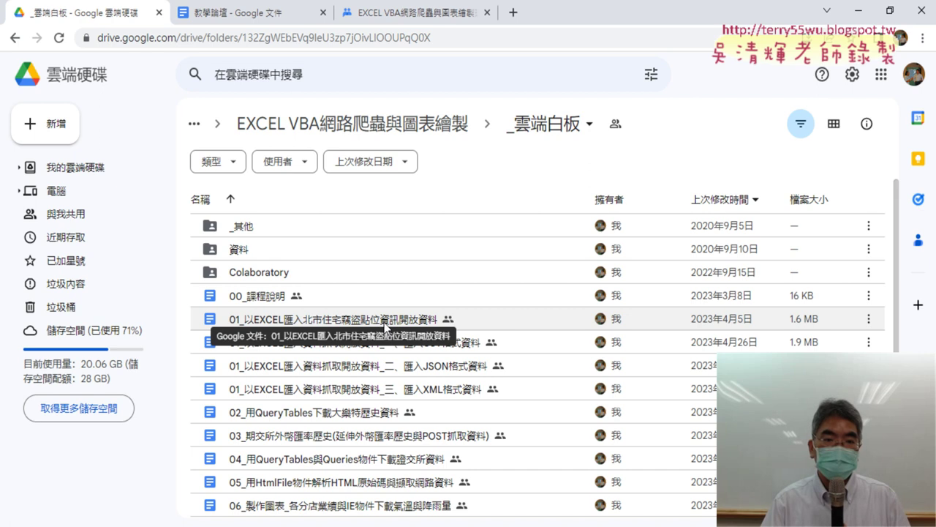
Open the 01_以EXCEL匯入北市住宅竊盜點位資訊開放資料 doc and scroll down to its VBA code
double_click(385, 327)
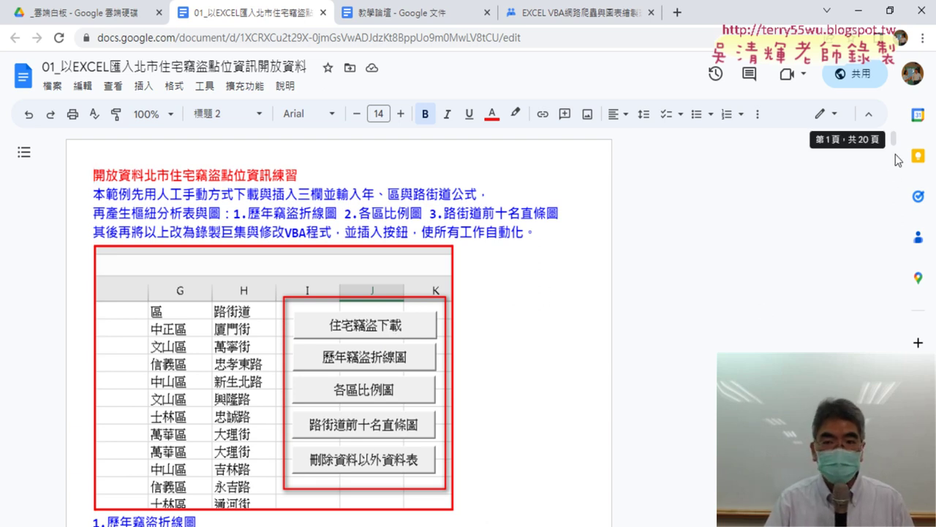
left_click_drag(893, 143, 882, 219)
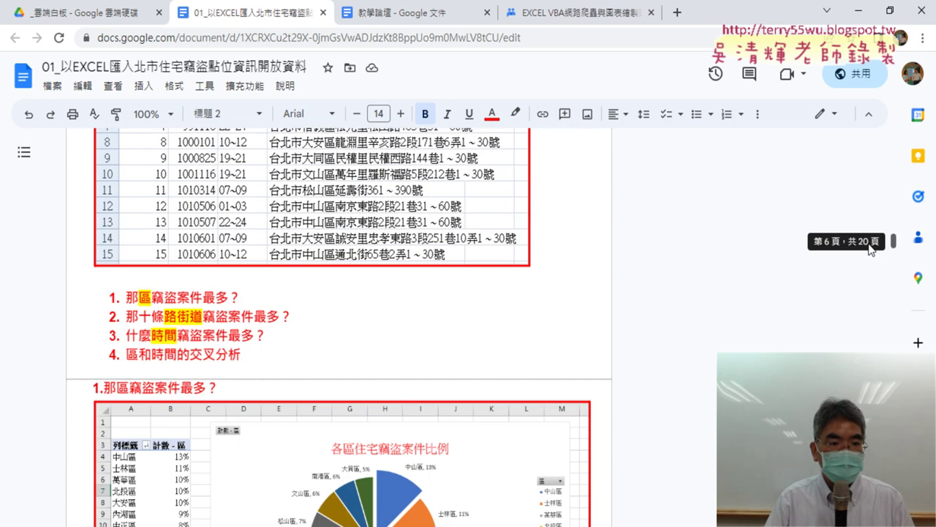
left_click_drag(883, 220, 845, 349)
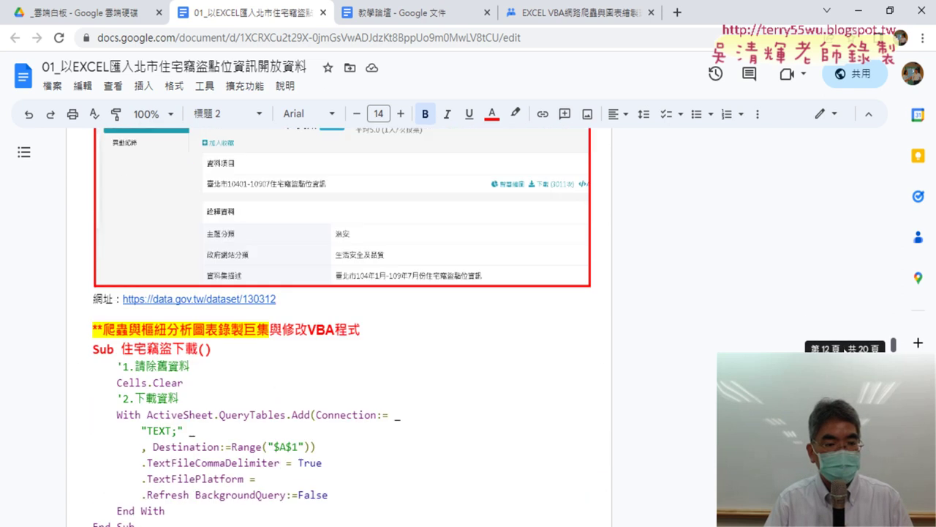
Select the VBA macro code block, then the full data download URL
scroll(35, 206, "down", 3)
scroll(36, 206, "up", 1)
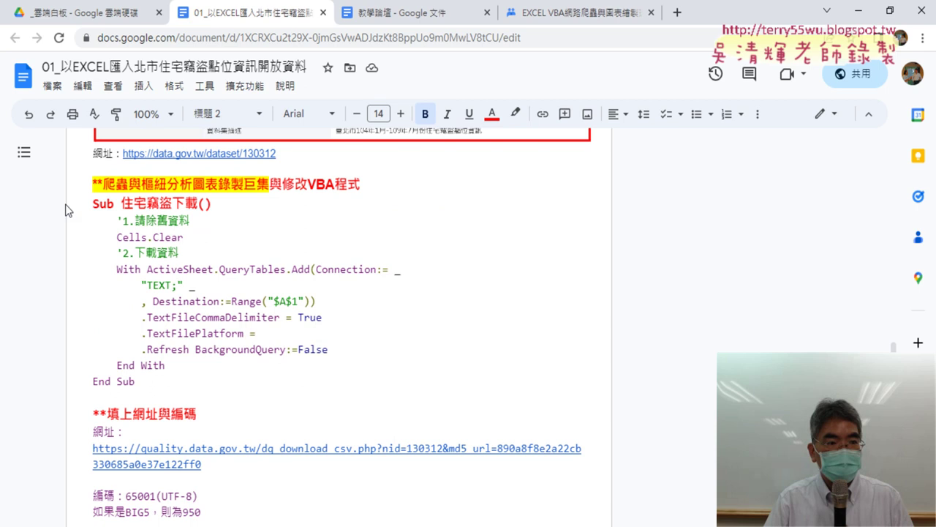
mouse_move(94, 207)
left_mouse_down()
mouse_move(190, 376)
mouse_move(187, 387)
left_mouse_up()
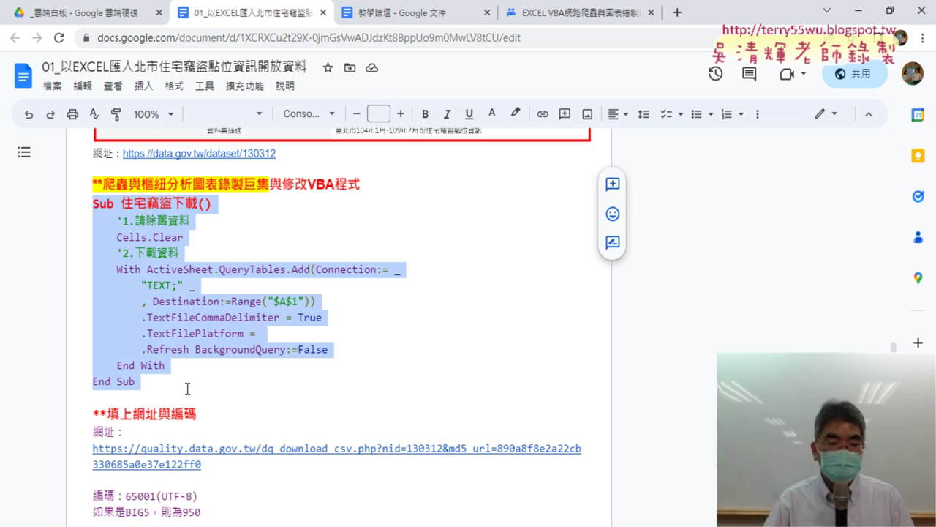
left_click_drag(203, 468, 88, 448)
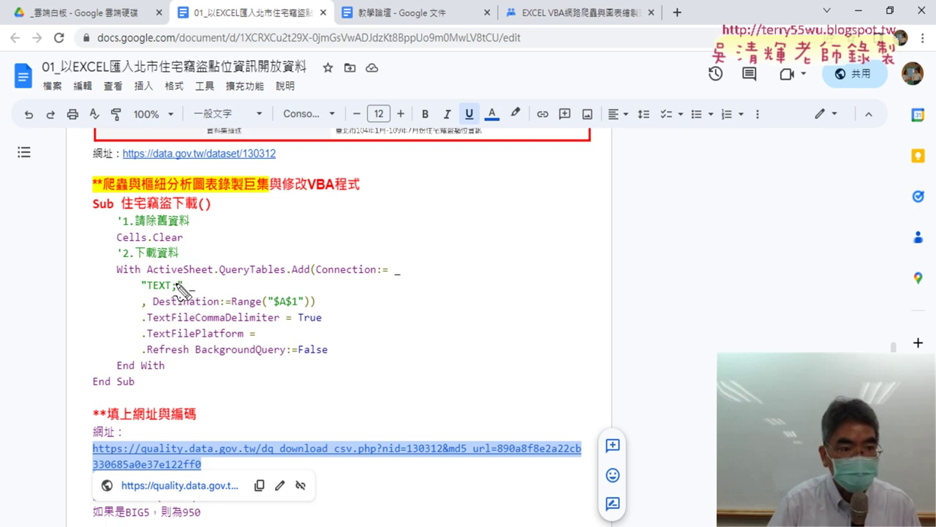
Annotate the URL, connection string and TextFilePlatform value in red, clear them, and reselect Sub to End Sub
left_click_drag(91, 465, 175, 268)
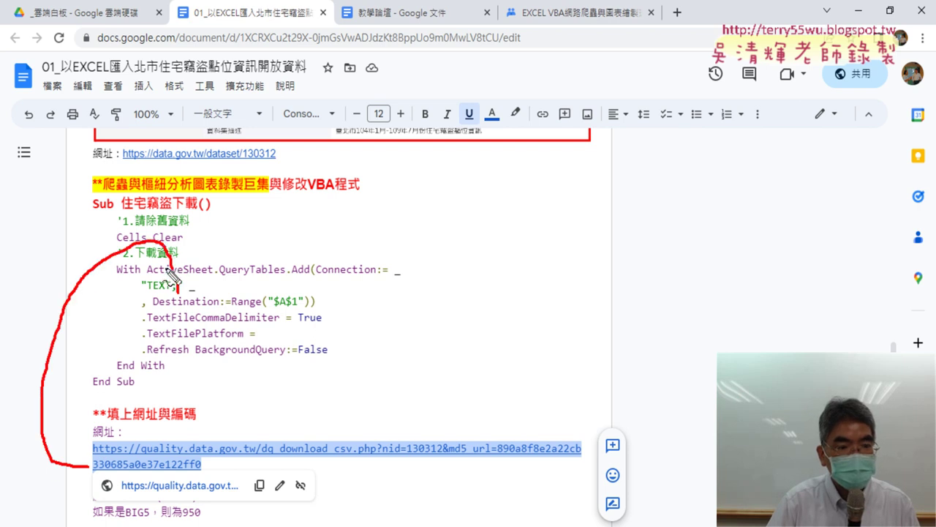
left_click_drag(176, 269, 180, 271)
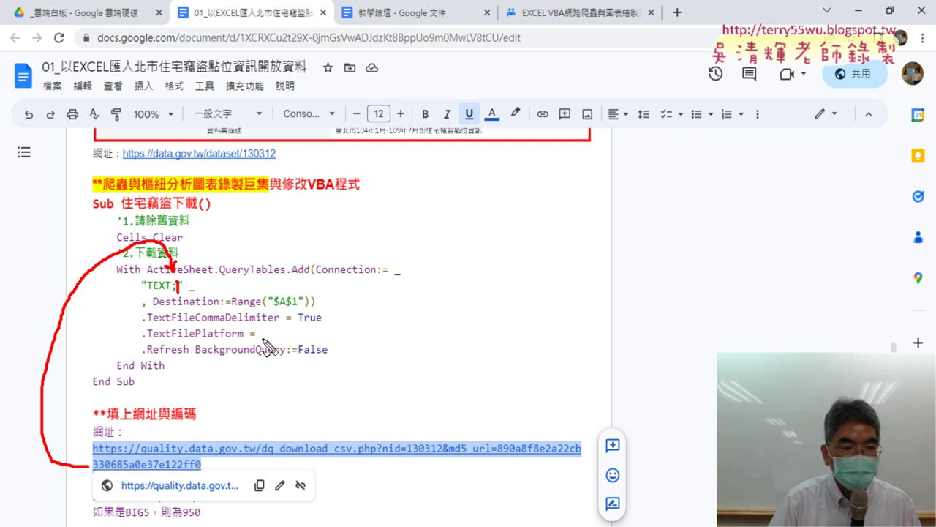
mouse_move(263, 344)
left_mouse_down()
mouse_move(255, 328)
mouse_move(243, 328)
left_mouse_up()
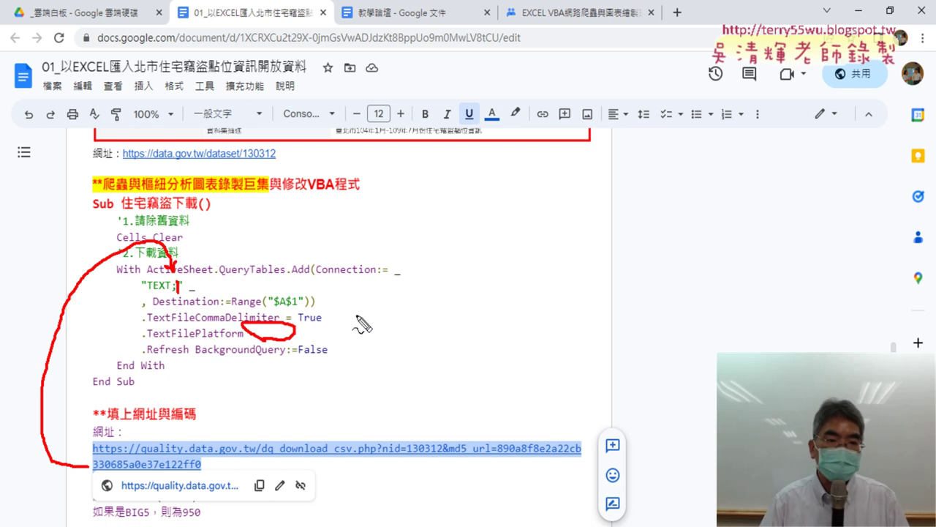
key("Escape")
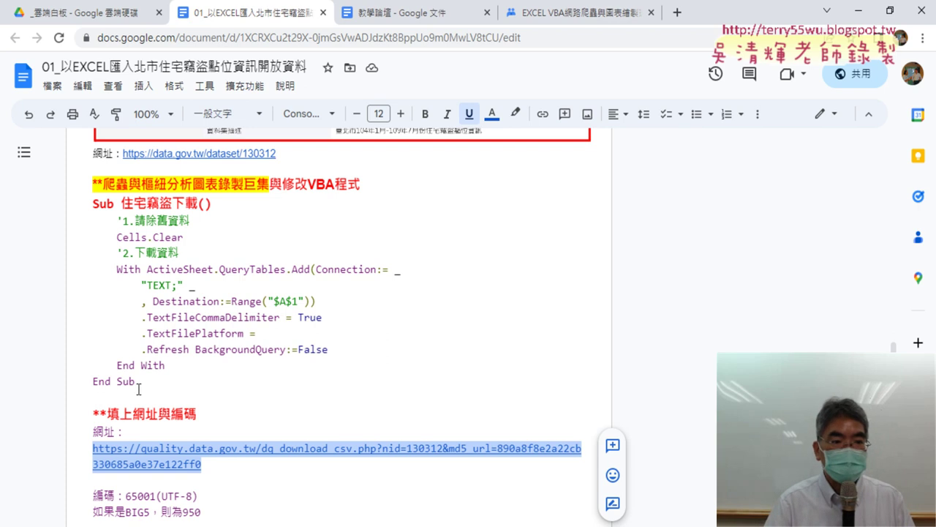
left_click_drag(139, 388, 96, 203)
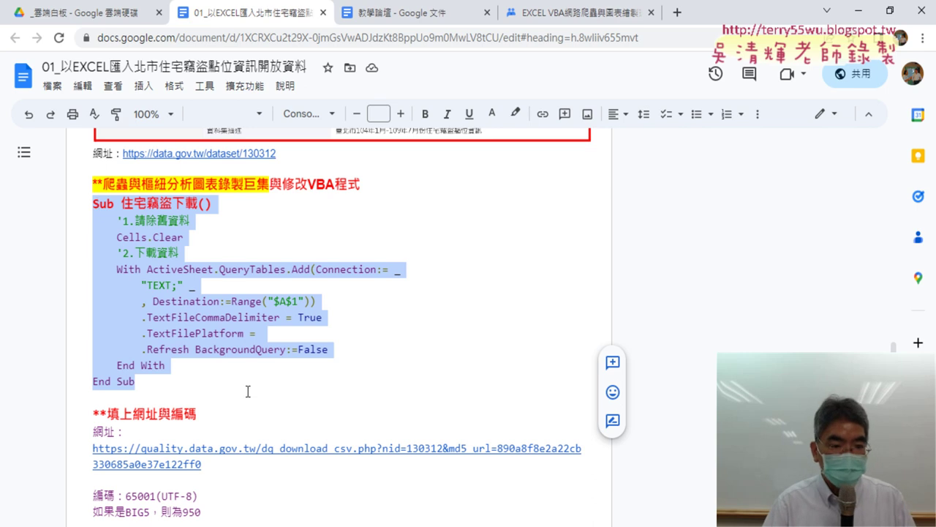
Create a new blank Excel workbook, 活頁簿1
key("alt+Tab")
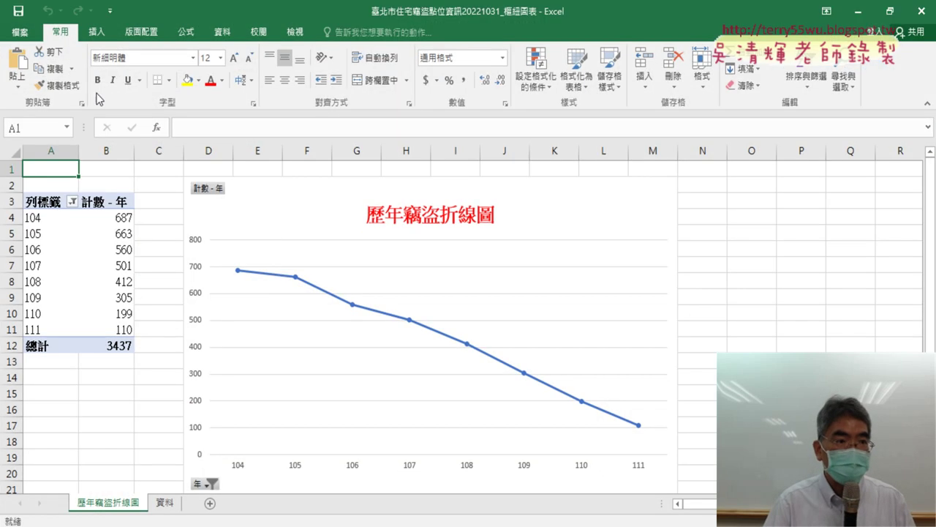
left_click(23, 37)
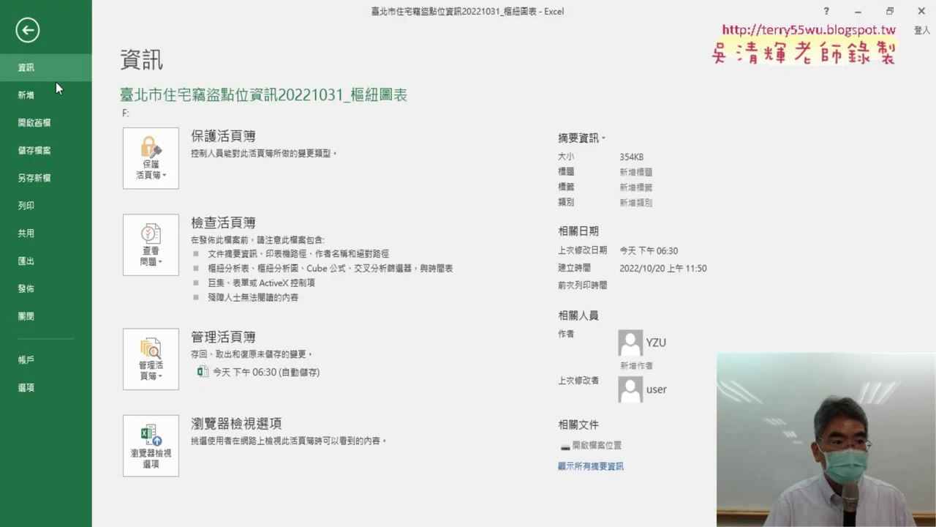
left_click(48, 97)
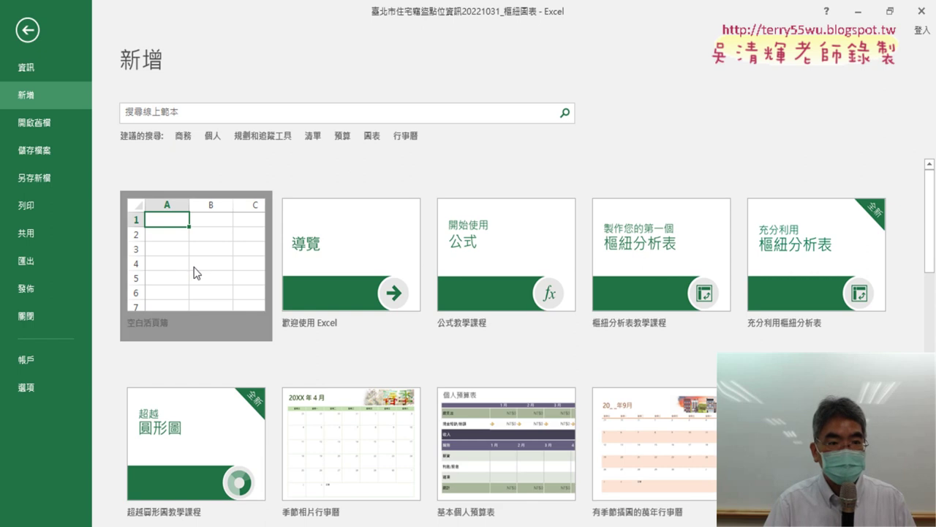
key("Escape")
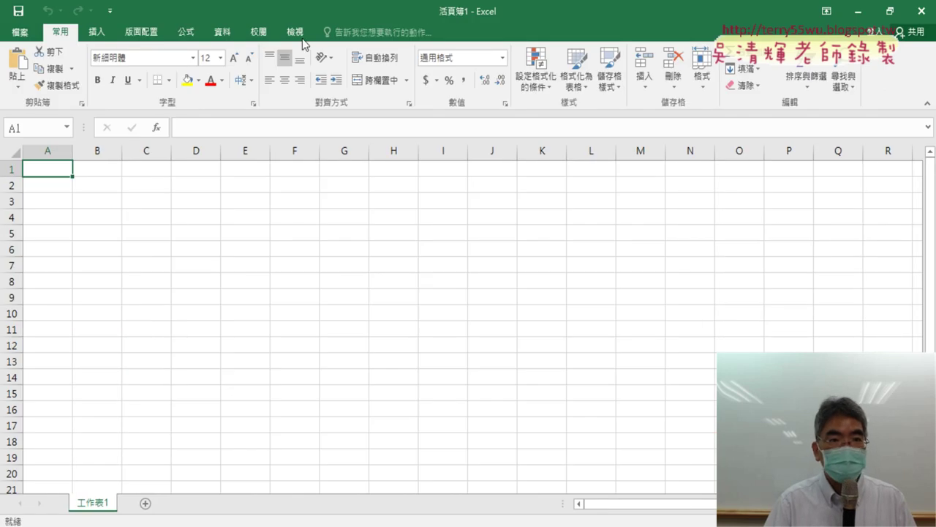
Enable the Developer (開發人員) tab under Customize Ribbon in Excel Options
left_click(110, 11)
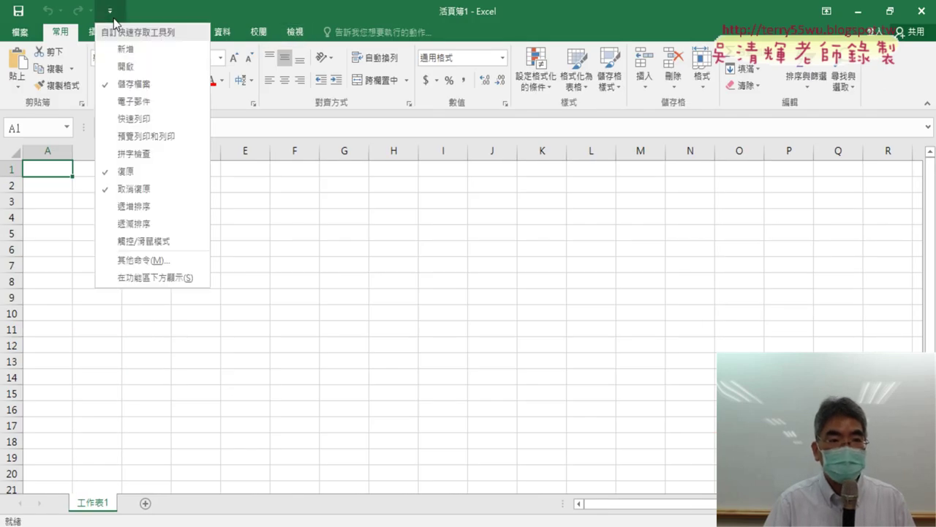
left_click(141, 263)
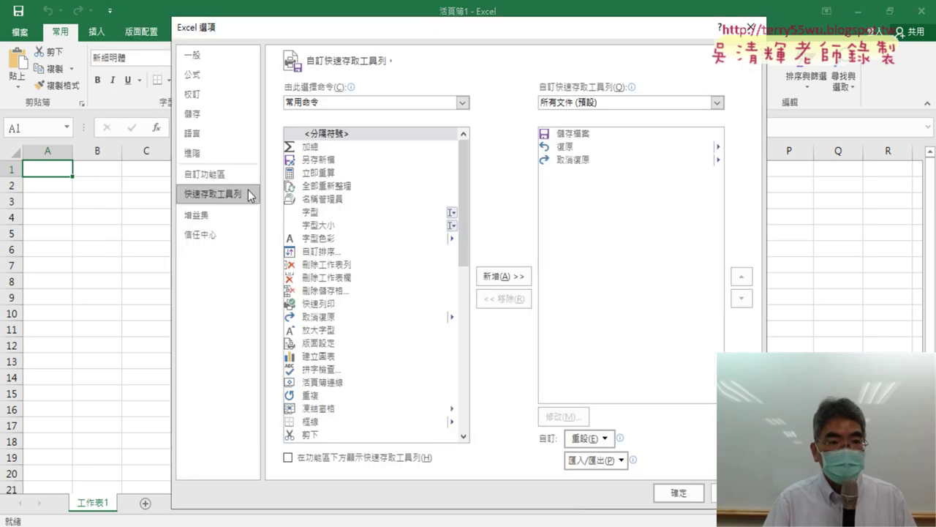
left_click(226, 173)
left_click(530, 322)
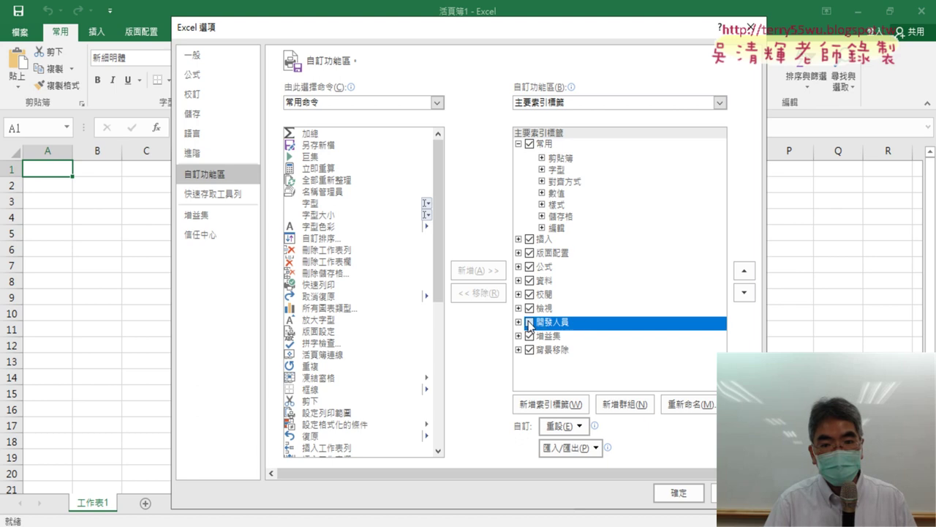
left_click(685, 498)
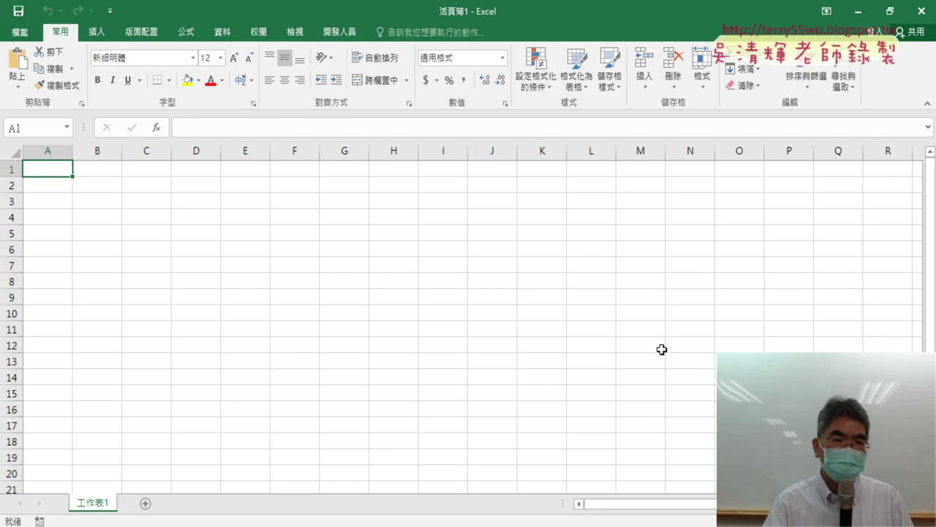
Open the Visual Basic editor, widen the Project Explorer, and close the open module windows
left_click(338, 33)
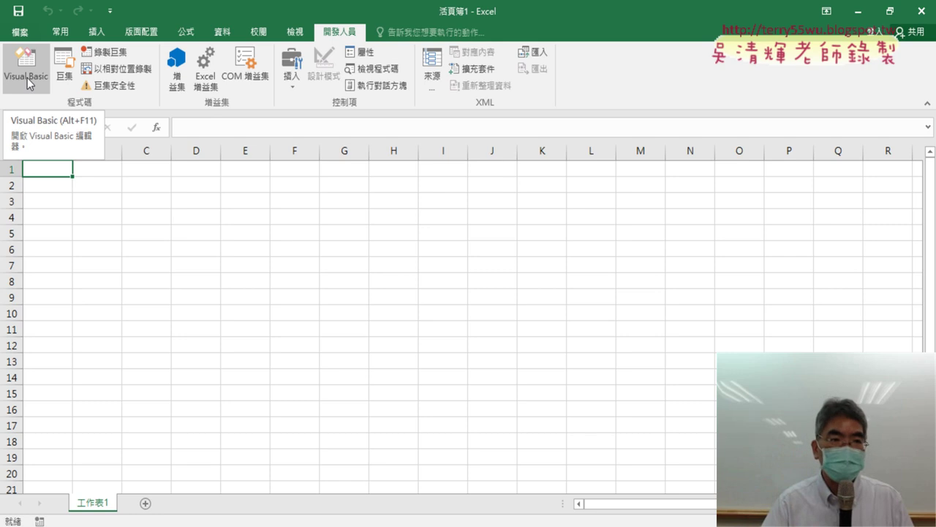
left_click(28, 80)
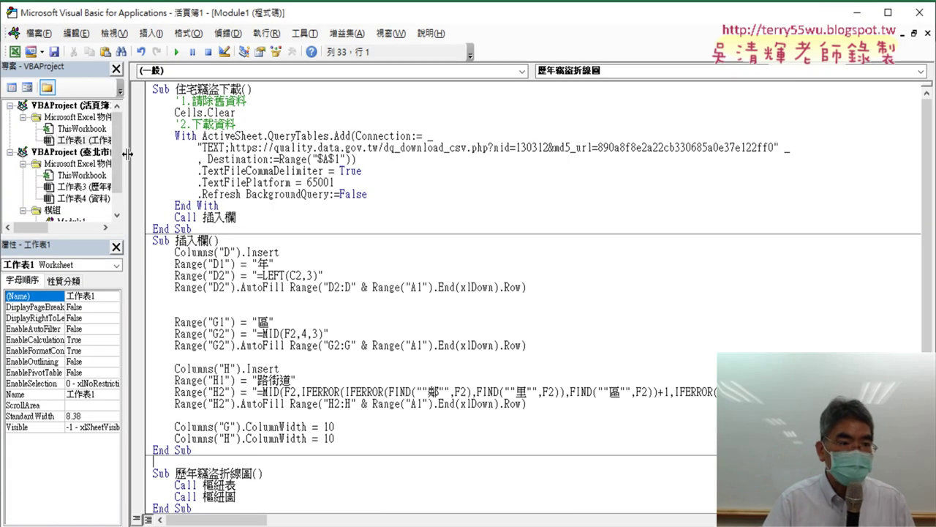
left_click_drag(127, 159, 201, 158)
left_click(94, 107)
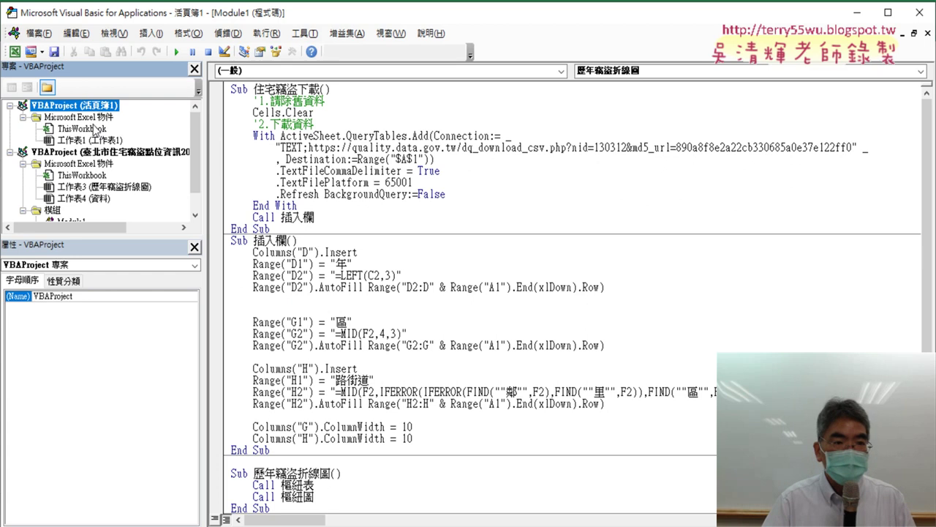
left_click(927, 33)
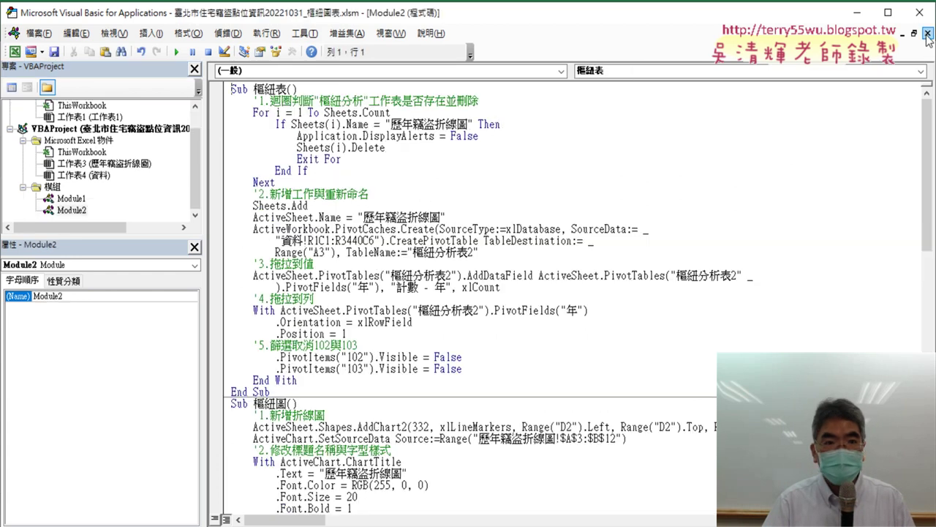
left_click(928, 34)
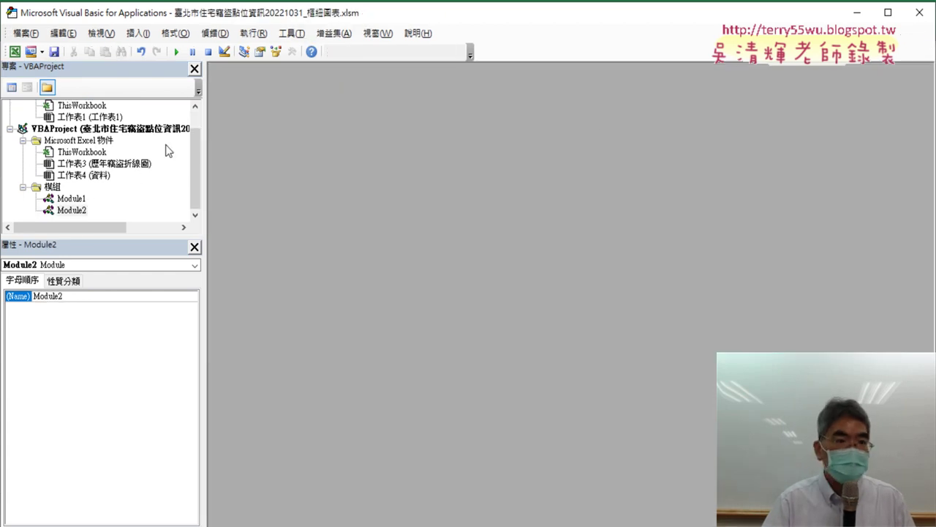
Insert a new module, Module1, into the 活頁簿1 project and restore the editor window
left_click_drag(195, 187, 206, 105)
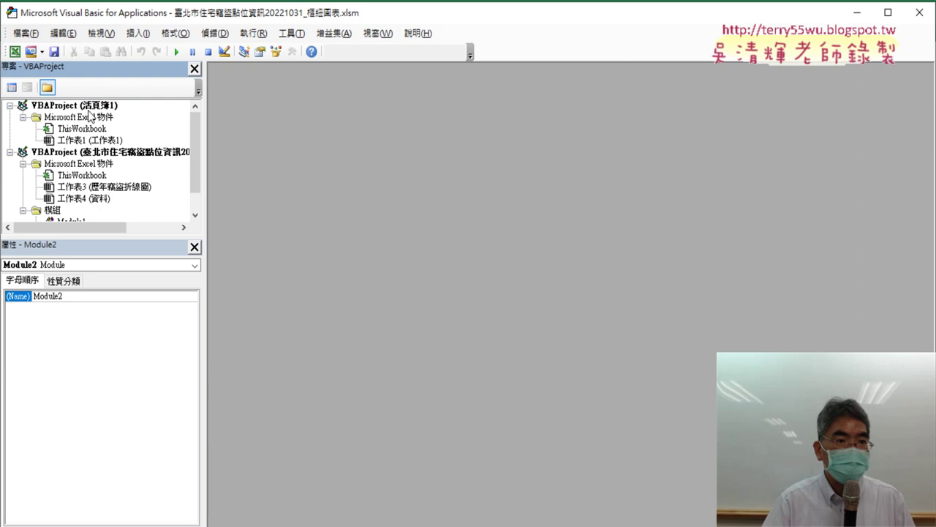
left_click(88, 106)
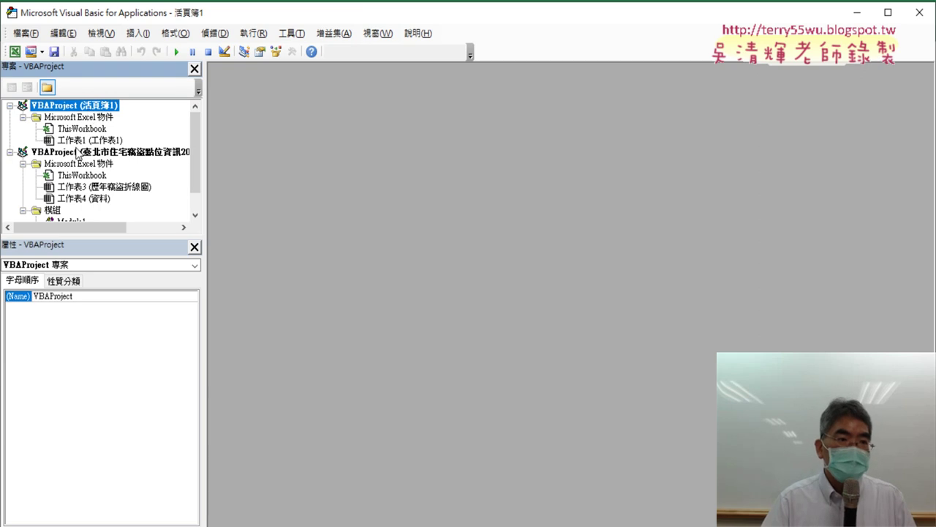
right_click(82, 131)
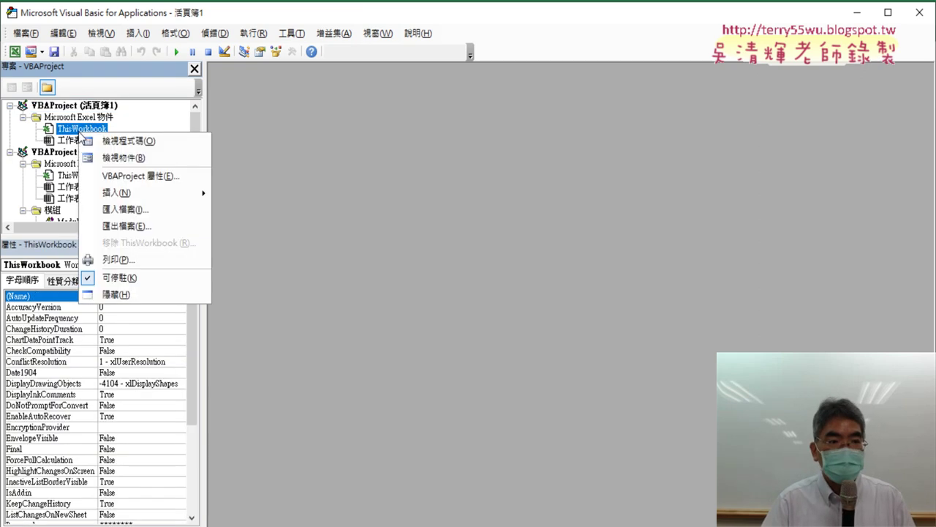
mouse_move(166, 194)
left_click(234, 209)
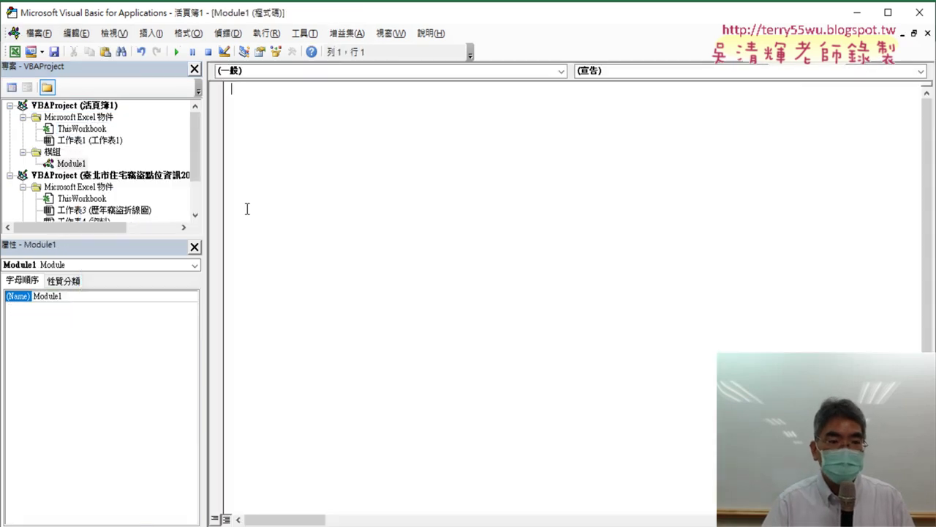
double_click(304, 21)
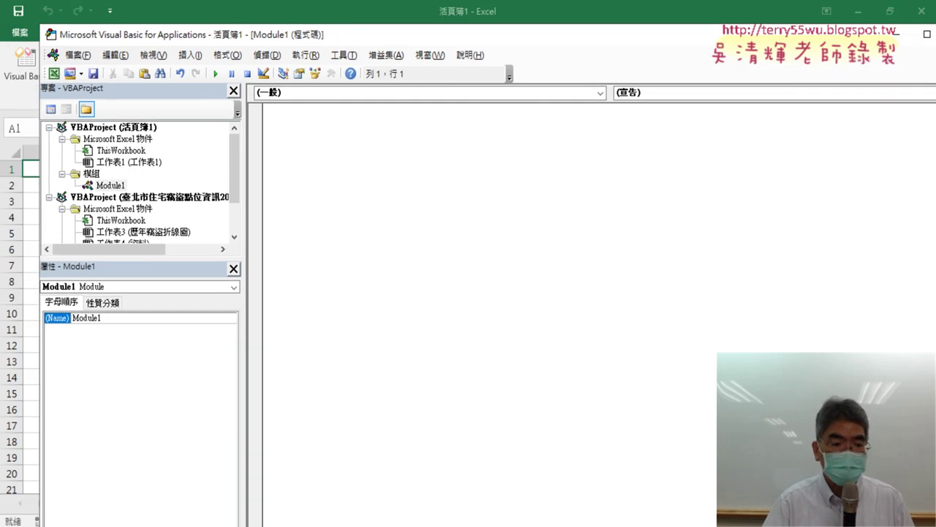
Paste the Sub 住宅竊盜下載 macro copied from the Google Doc into Module1
mouse_move(190, 521)
left_click(192, 487)
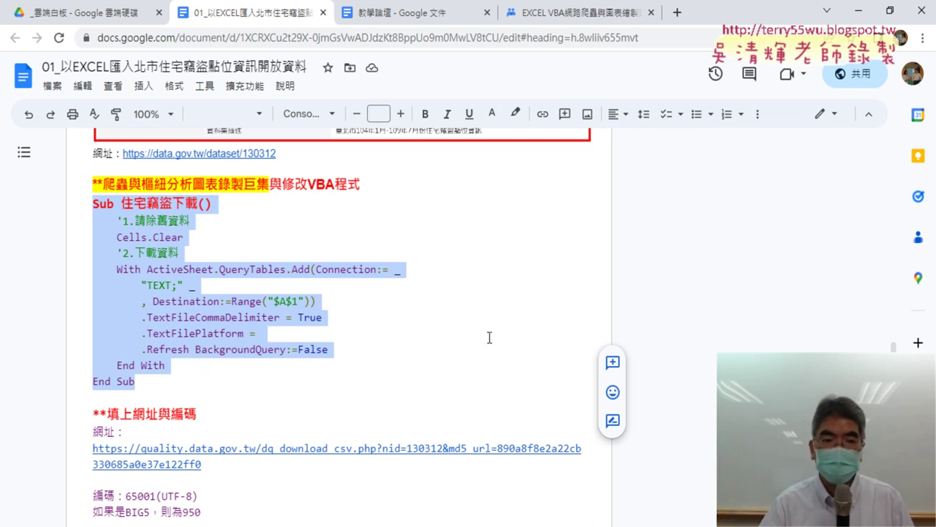
left_click(860, 11)
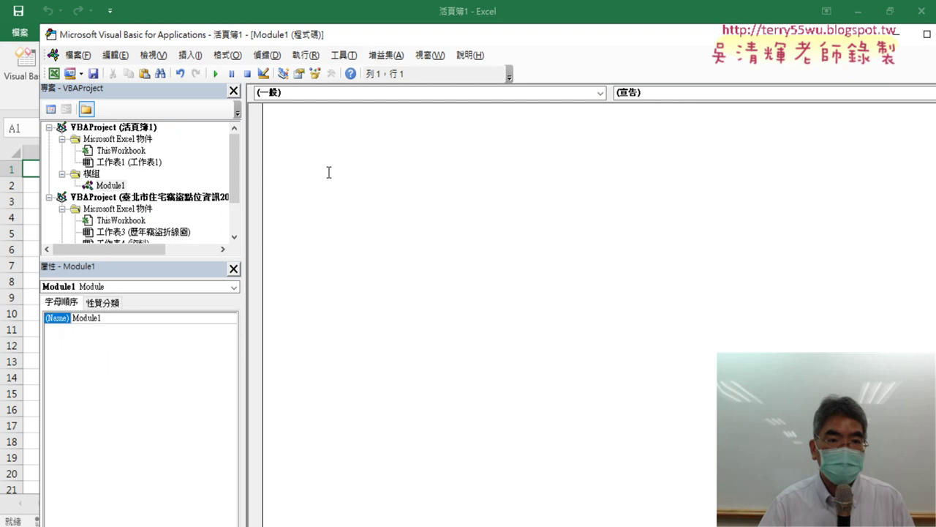
type("Sub 住宅竊盜下載()     '1.請除舊資料     Cells.Clear     '2.下載資料     With ActiveSheet.QueryTables.Add(Connection:= _         \"TEXT;\" _         , Destination:=Range(\"$A$1\"))         .TextFileCommaDelimiter = True         .TextFilePlatform =         .Refresh BackgroundQuery:=False     End With End Sub")
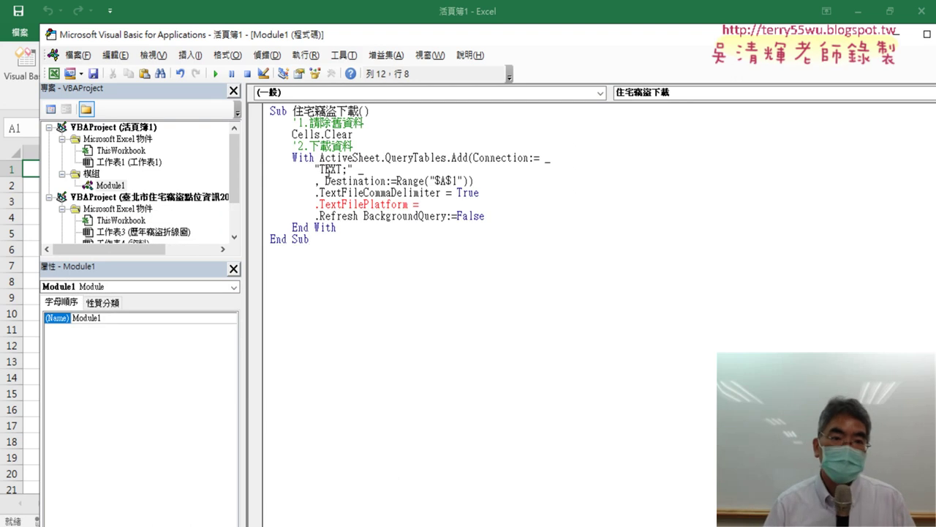
left_click(349, 169)
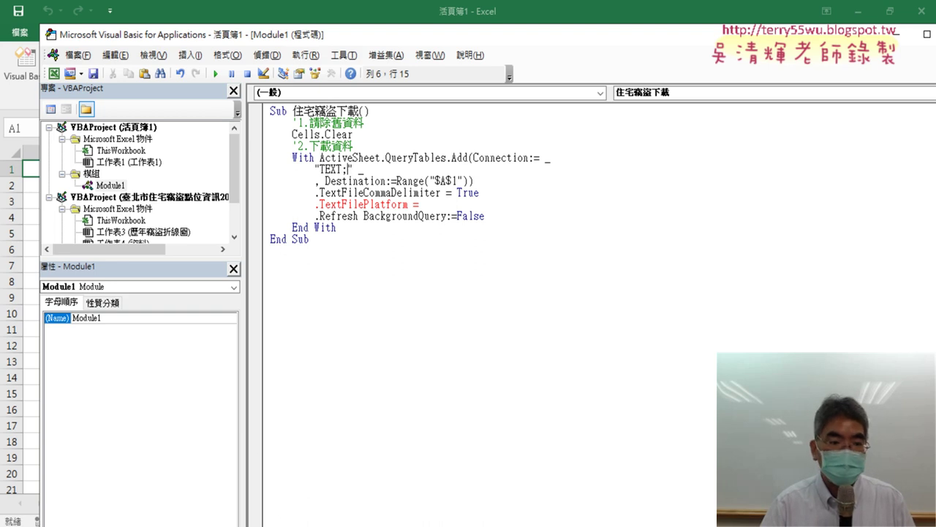
Copy the quality.data.gov.tw CSV URL from the doc and paste it after "TEXT; in the Connection line
key("alt+Tab")
scroll(228, 457, "down", 2)
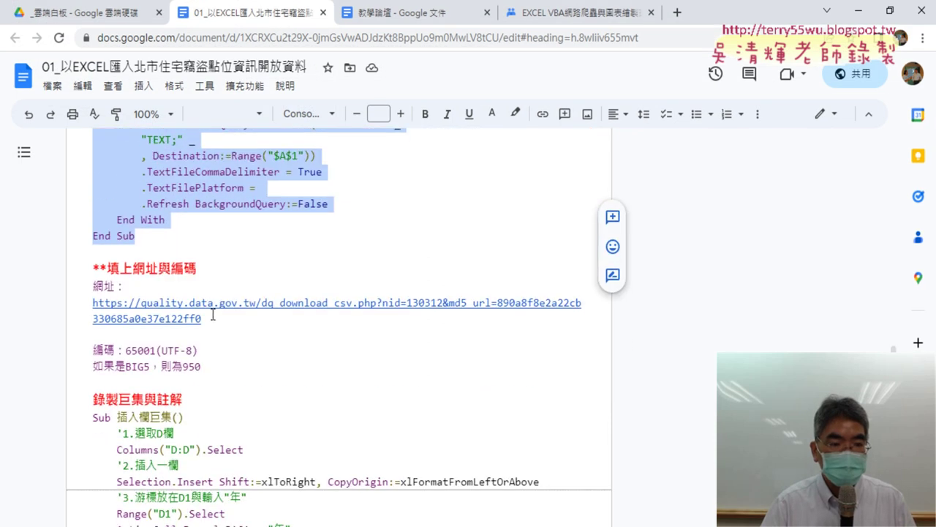
left_click_drag(212, 317, 94, 305)
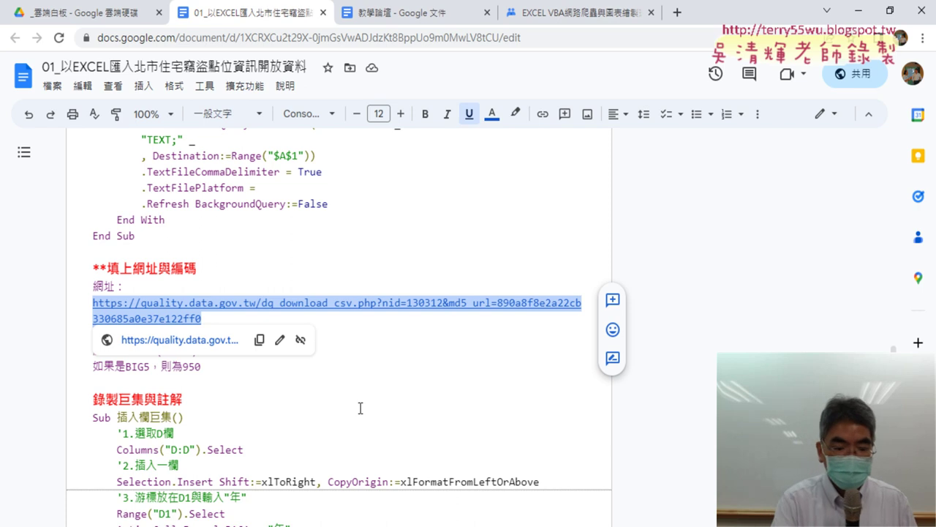
left_click(253, 526)
left_click(351, 442)
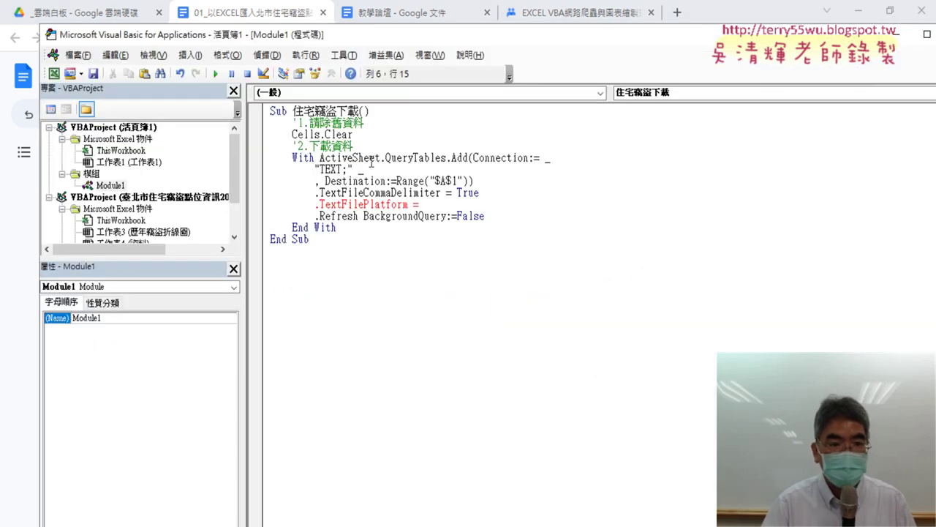
type("https://quality.data.gov.tw/dq_download_csv.php?nid=130312&md5_url=890a8f8e2a22cb330685a0e37e122ff0")
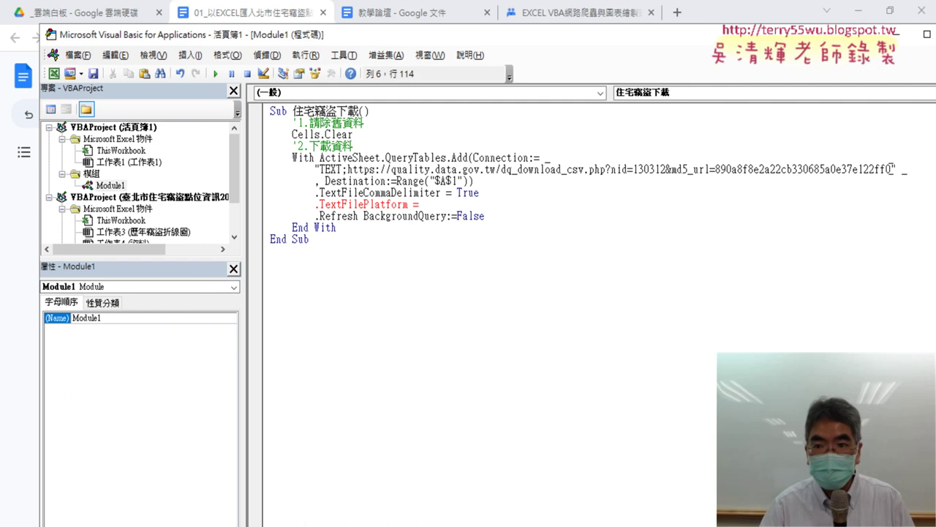
left_click_drag(893, 169, 348, 169)
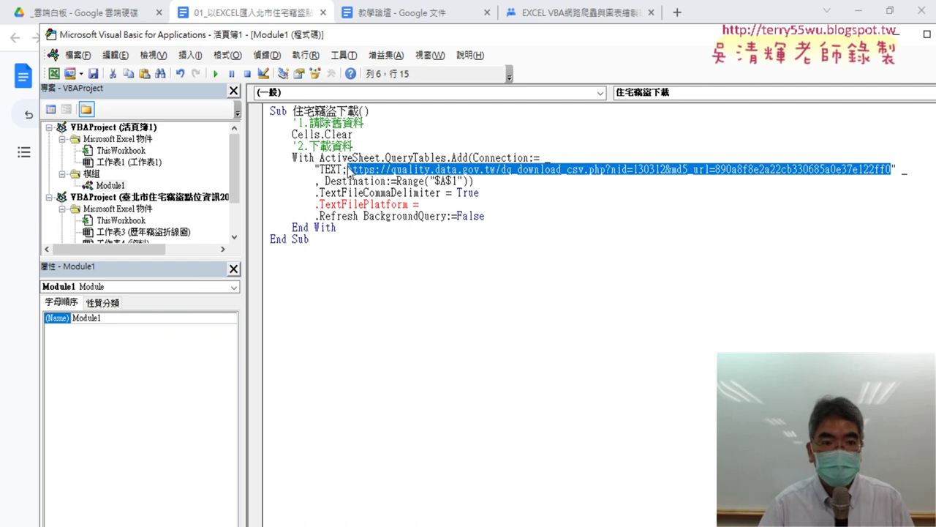
left_click(429, 205)
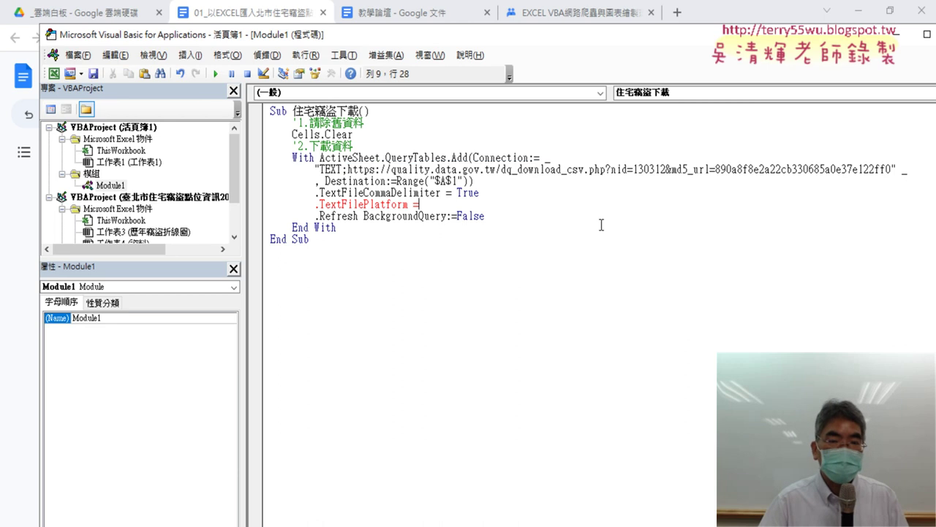
Set .TextFilePlatform to 950 and run the download macro
left_click(861, 18)
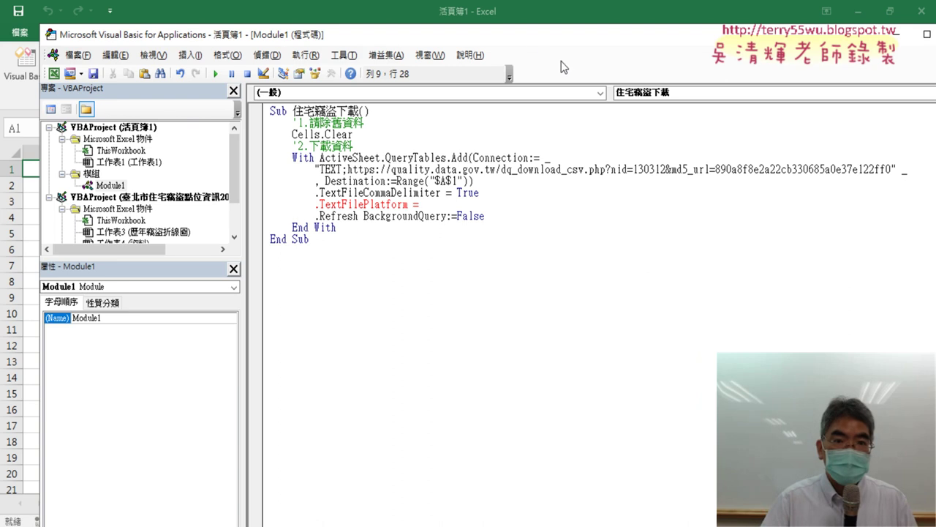
left_click_drag(531, 45, 663, 39)
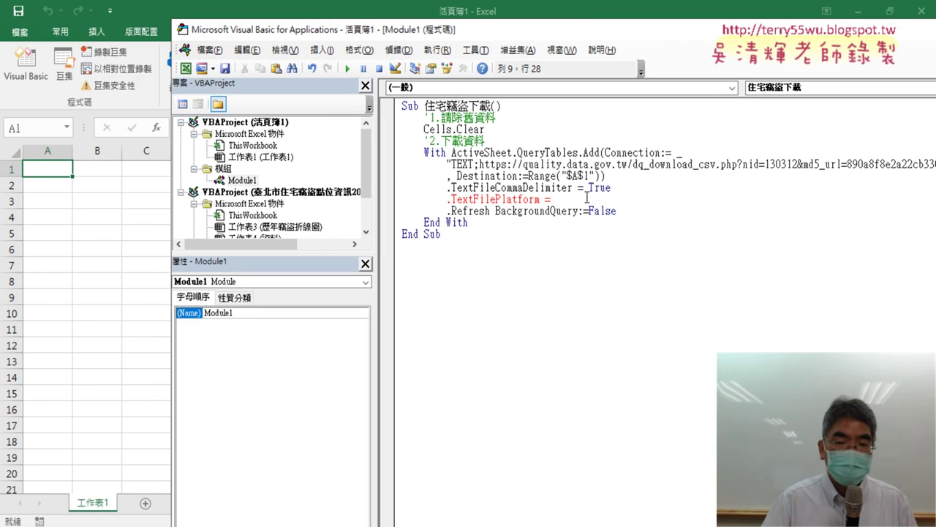
type("950")
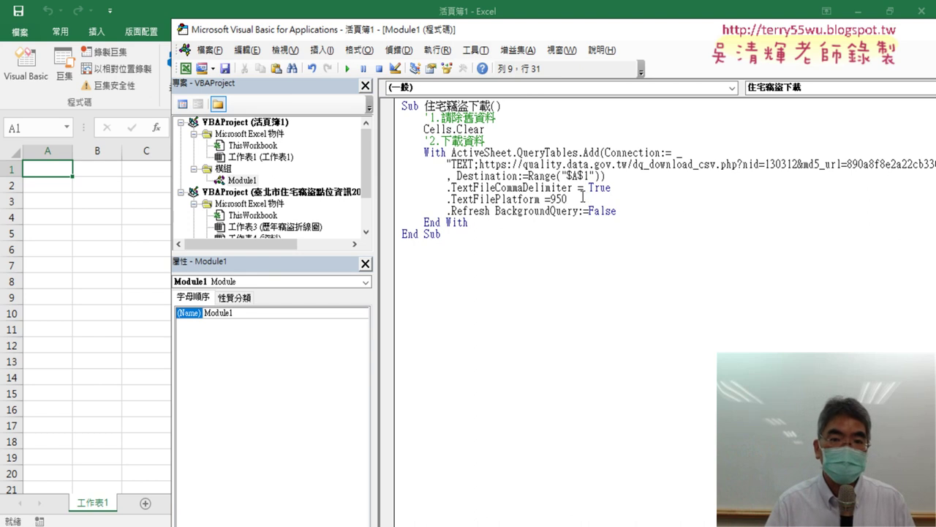
left_click_drag(568, 199, 550, 199)
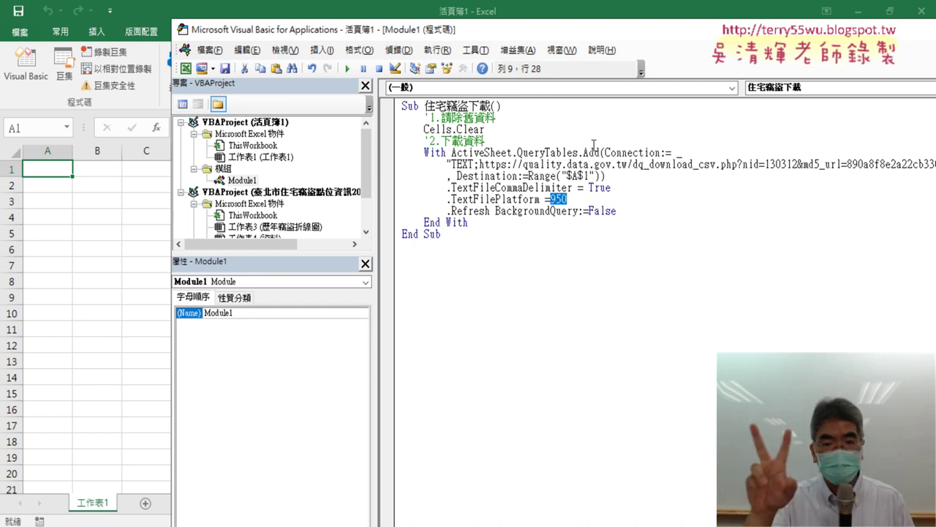
left_click(346, 68)
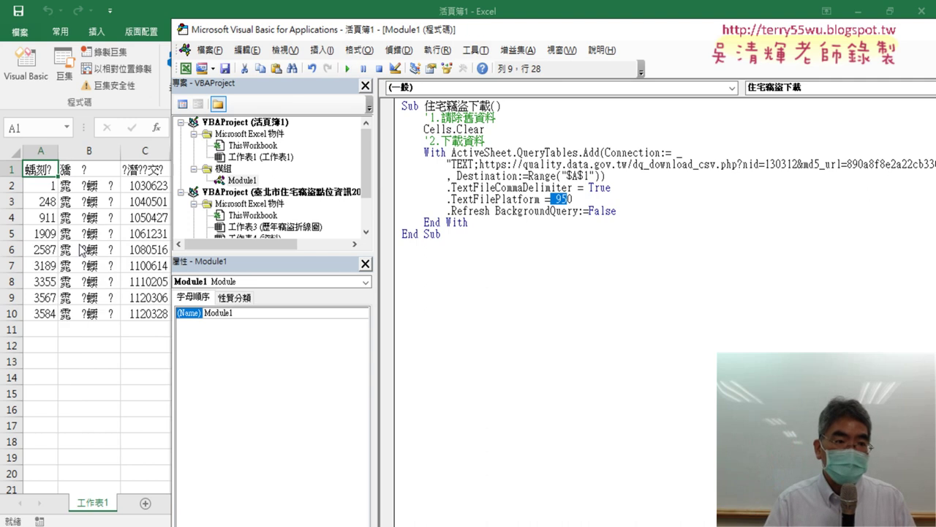
Change the encoding to 65001, rerun the macro, and return to the worksheet
double_click(561, 199)
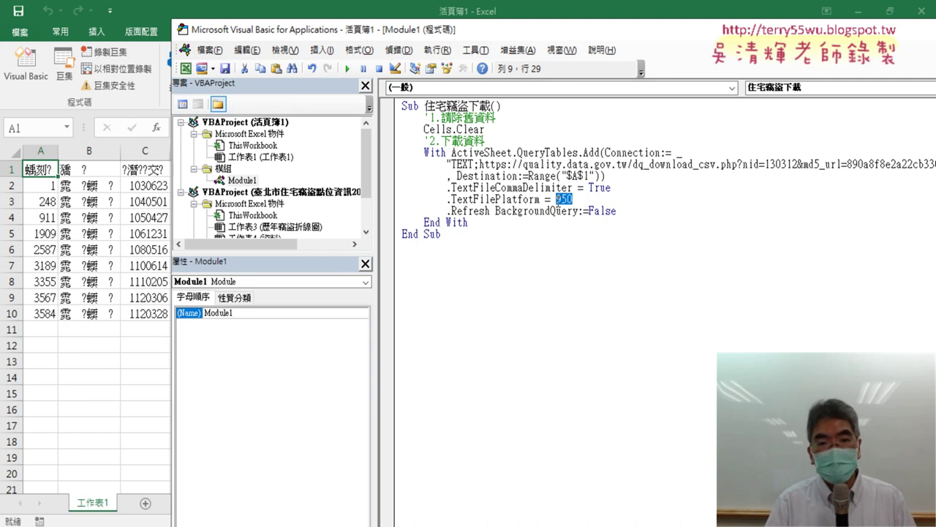
type("65")
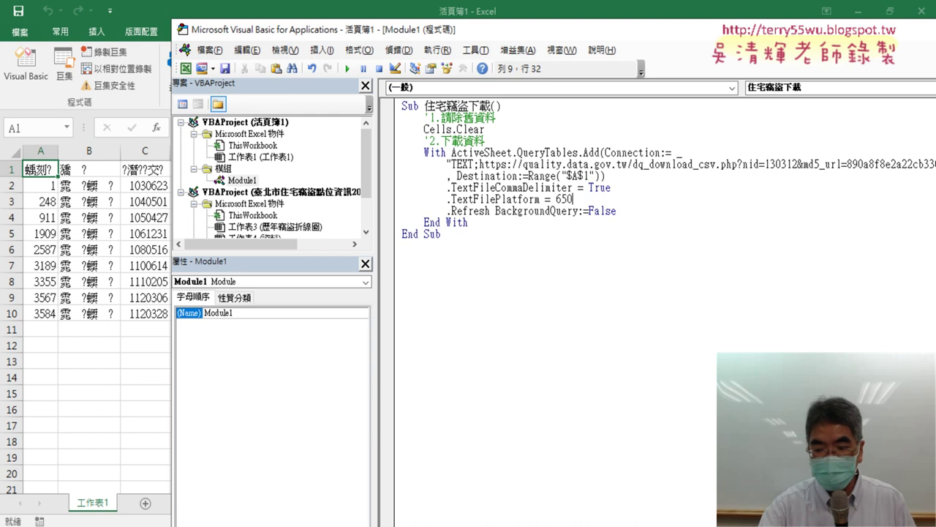
type("001")
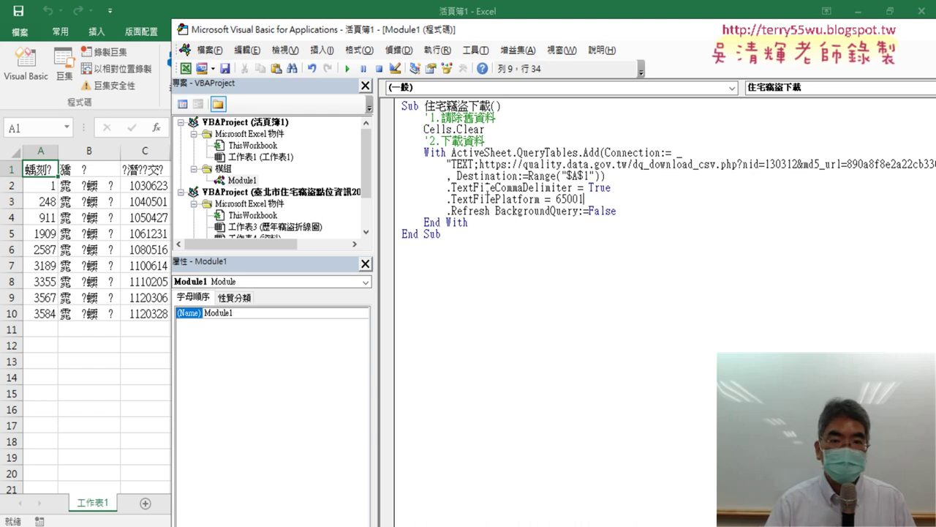
left_click(343, 69)
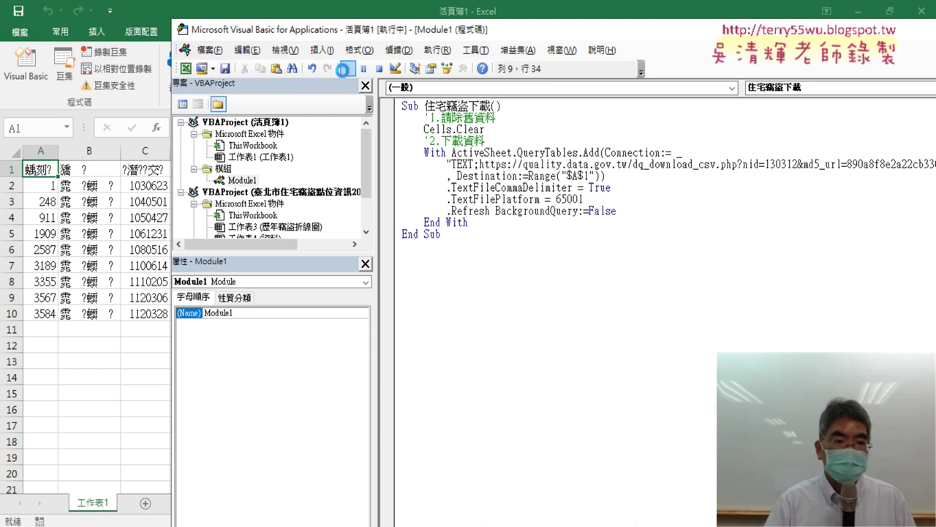
left_click(46, 173)
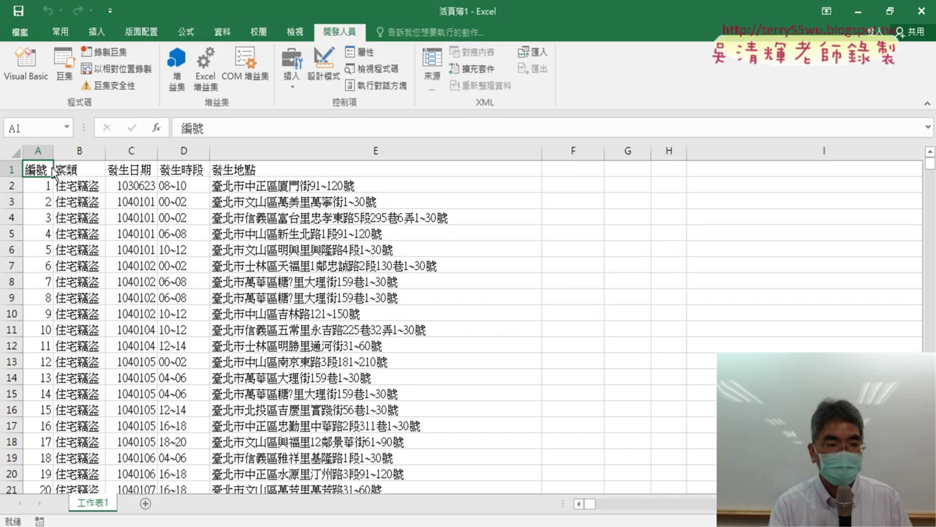
Check the last imported record, return to the top, and select the 發生日期 column C
key("ctrl+Down")
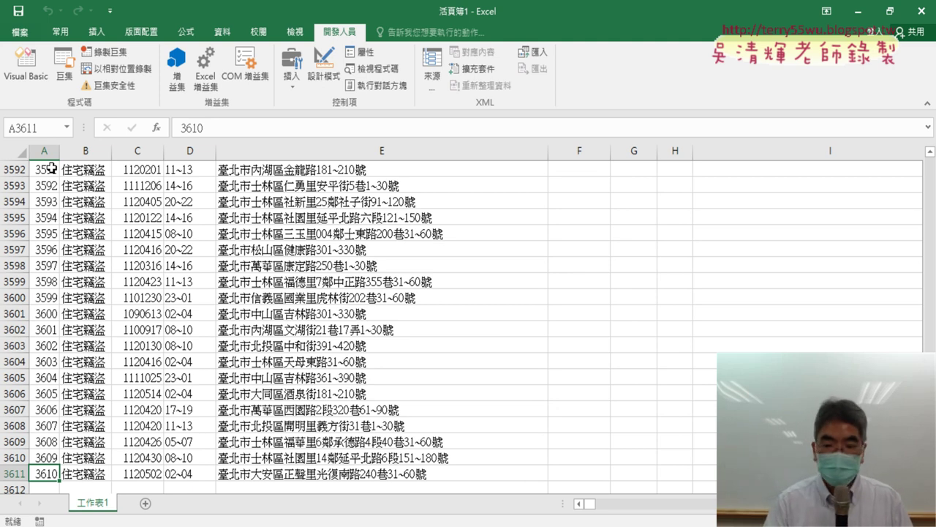
key("ctrl+Home")
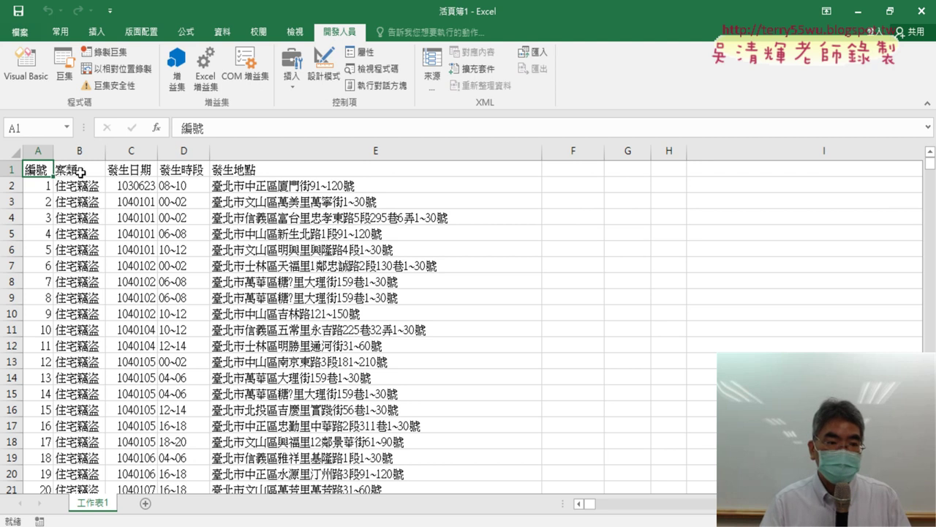
left_click(135, 144)
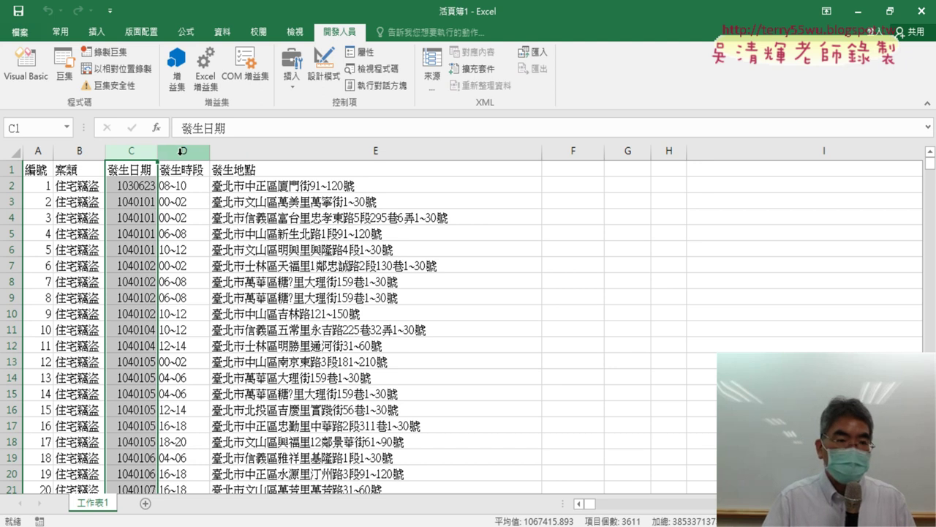
Insert an empty column D before 發生時段, then select cells G1 and H1
left_click(182, 150)
right_click(183, 152)
key("Escape")
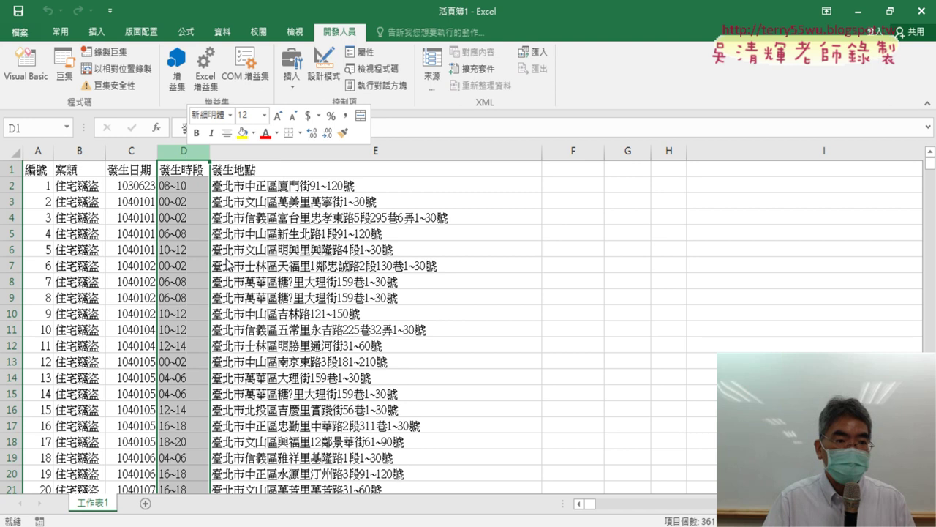
left_click(183, 170)
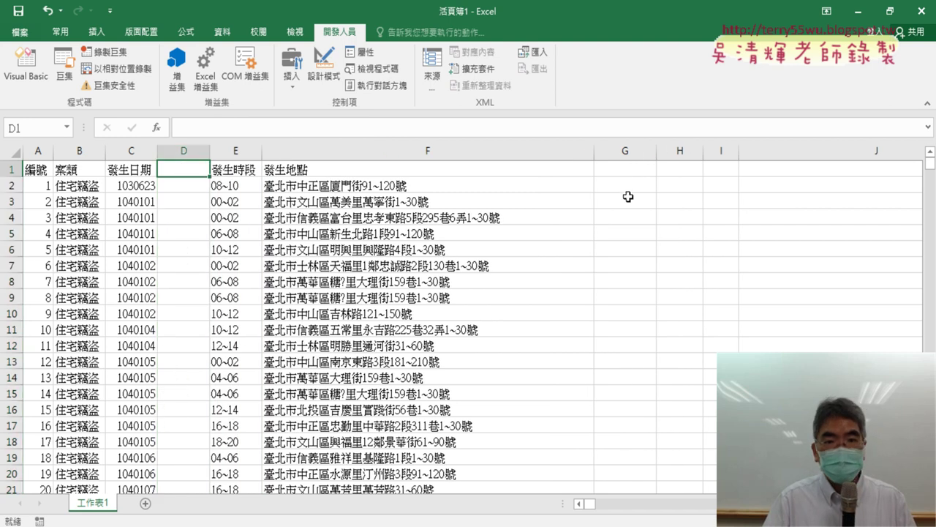
left_click(636, 167)
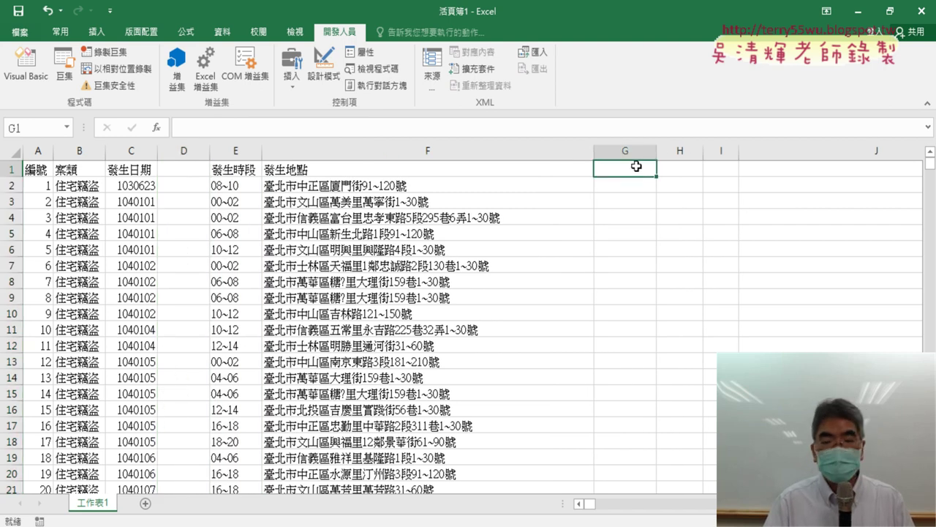
left_click(685, 171)
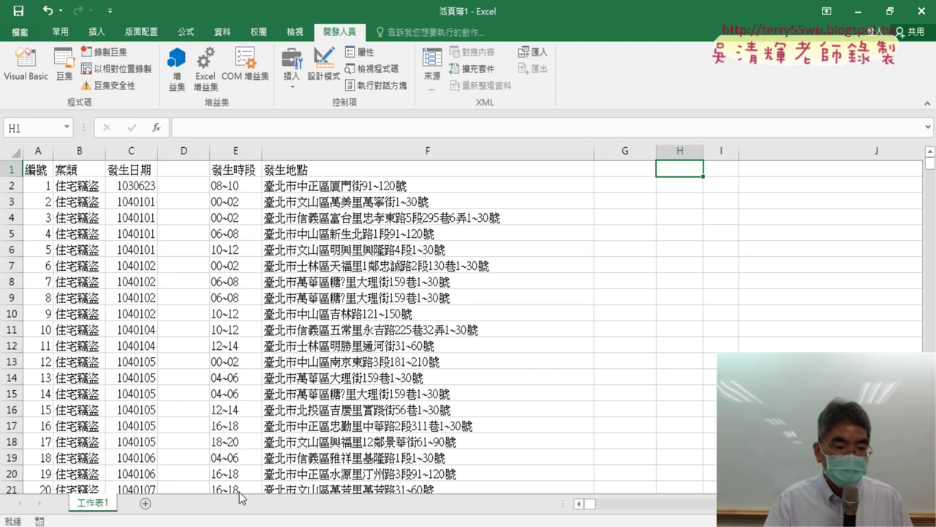
On the 資料 sheet of the pivot-chart workbook, open the 住宅竊盜下載 button's macro via 指定巨集 > 編輯
mouse_move(99, 521)
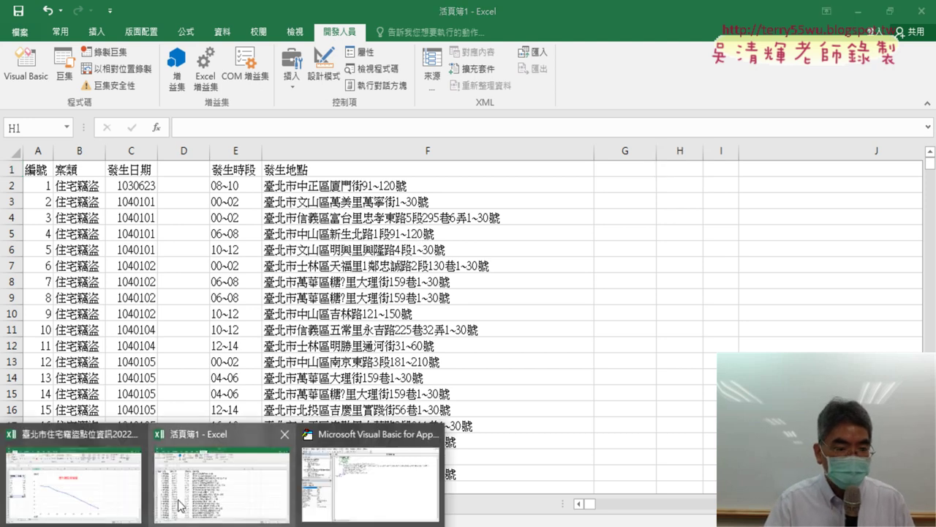
left_click(114, 487)
left_click(165, 504)
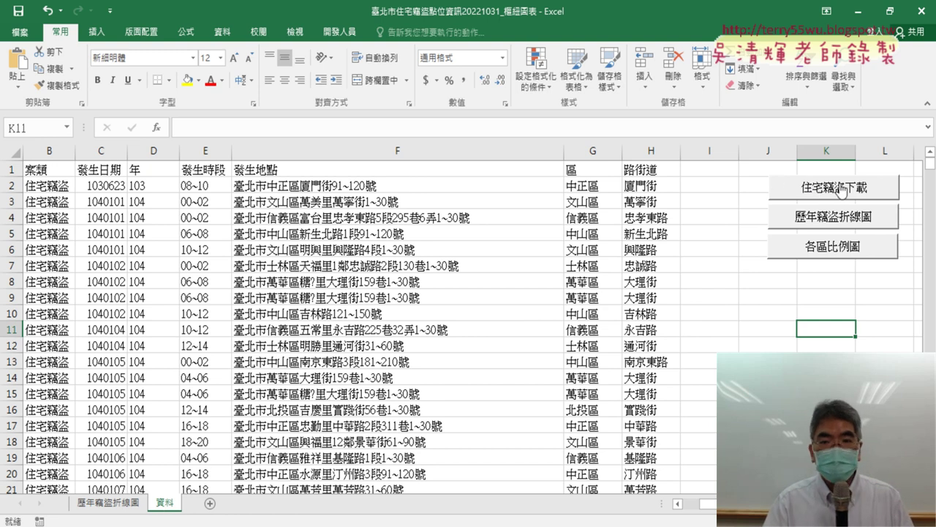
right_click(845, 188)
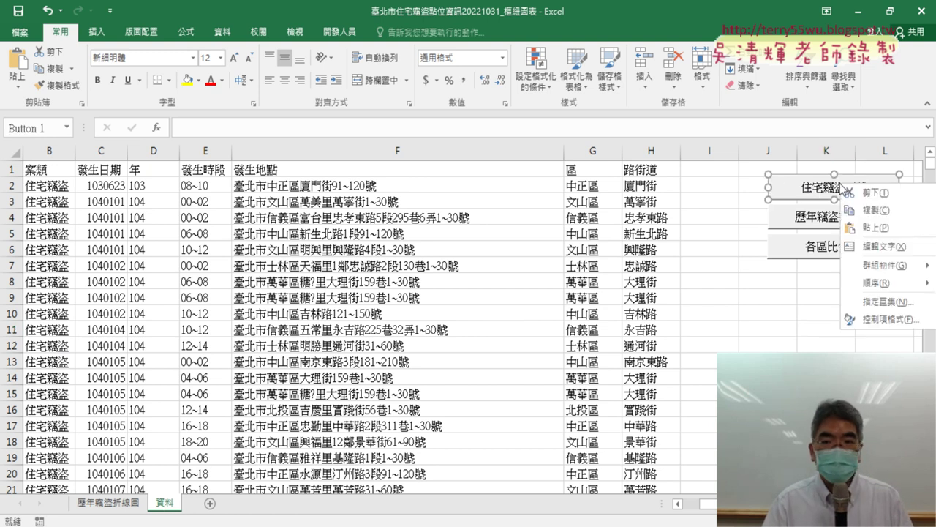
left_click(887, 301)
left_click(904, 198)
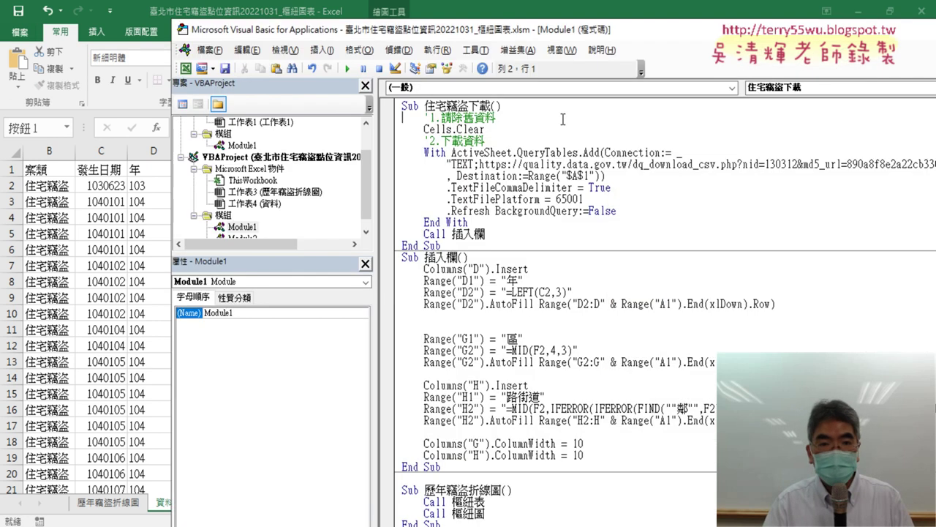
Review the macro's clear-and-download section and its Call 插入欄 line, then check the worksheet
left_click_drag(532, 34, 628, 31)
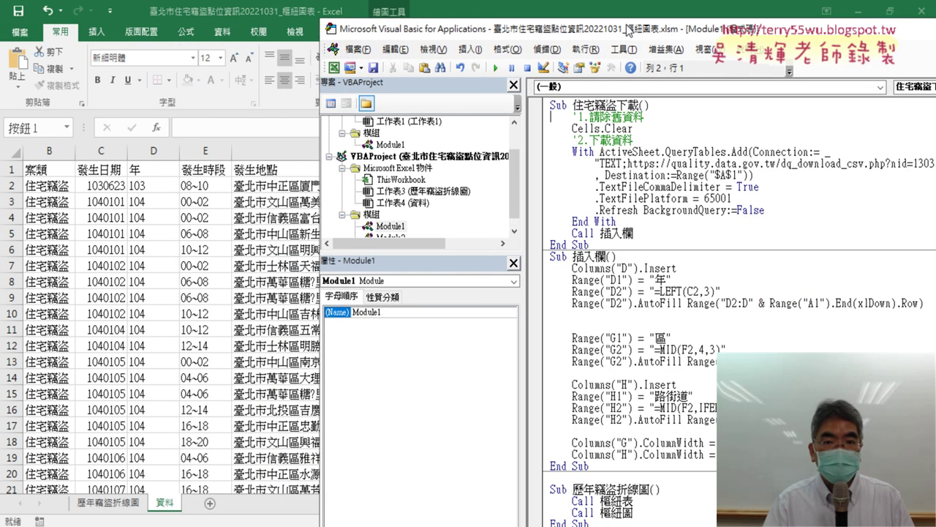
left_click_drag(637, 219, 544, 115)
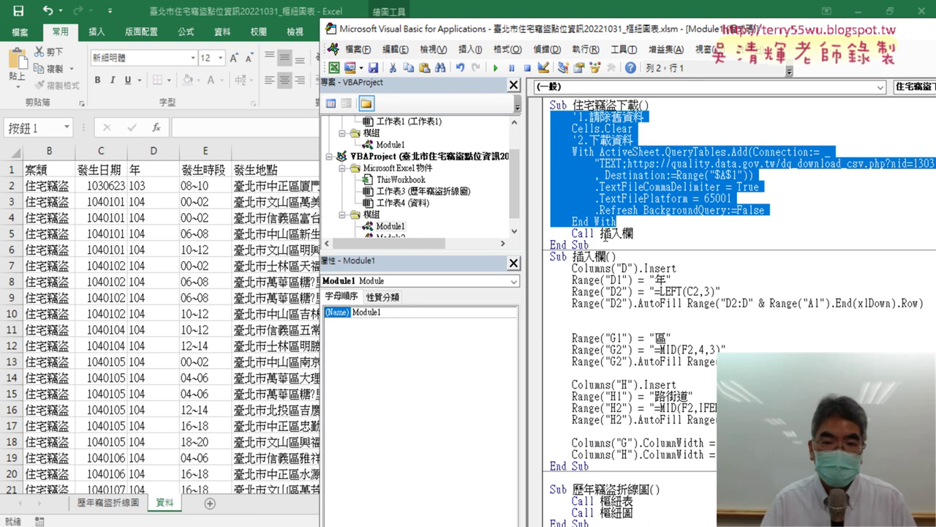
left_click_drag(601, 234, 633, 234)
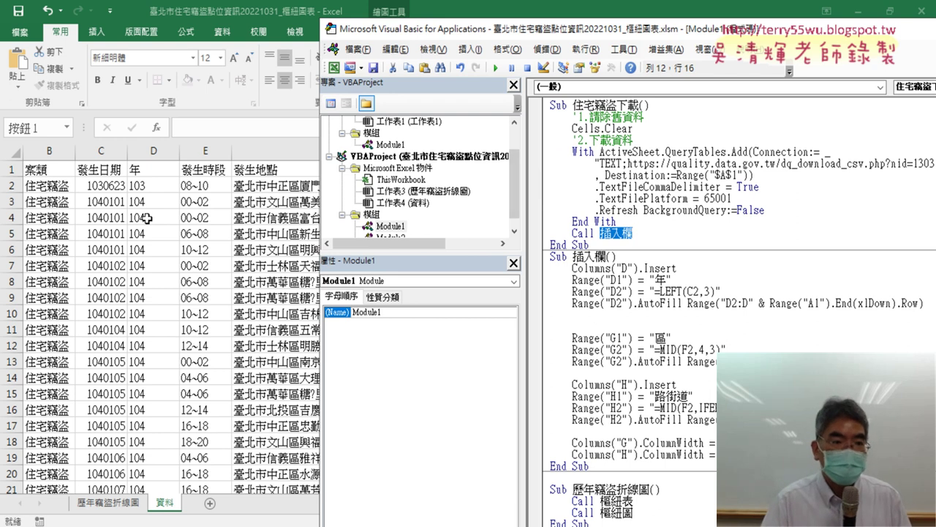
left_click(147, 218)
left_click(153, 151)
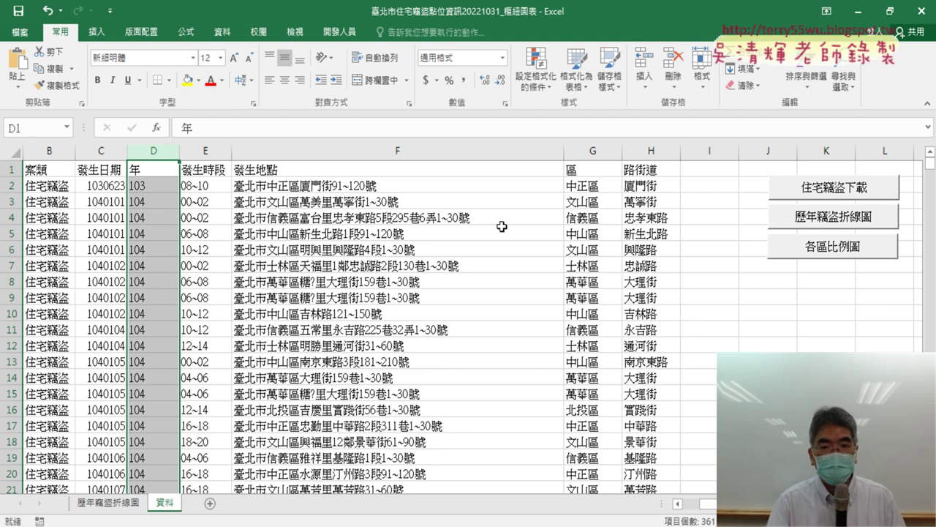
left_click(593, 152)
left_click(650, 153)
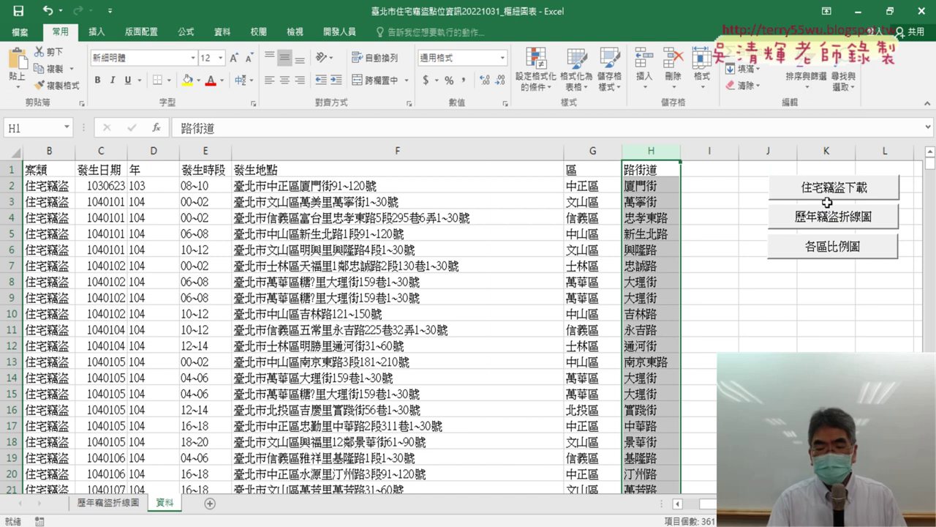
mouse_move(619, 171)
left_mouse_down()
mouse_move(607, 155)
mouse_move(651, 150)
left_mouse_up()
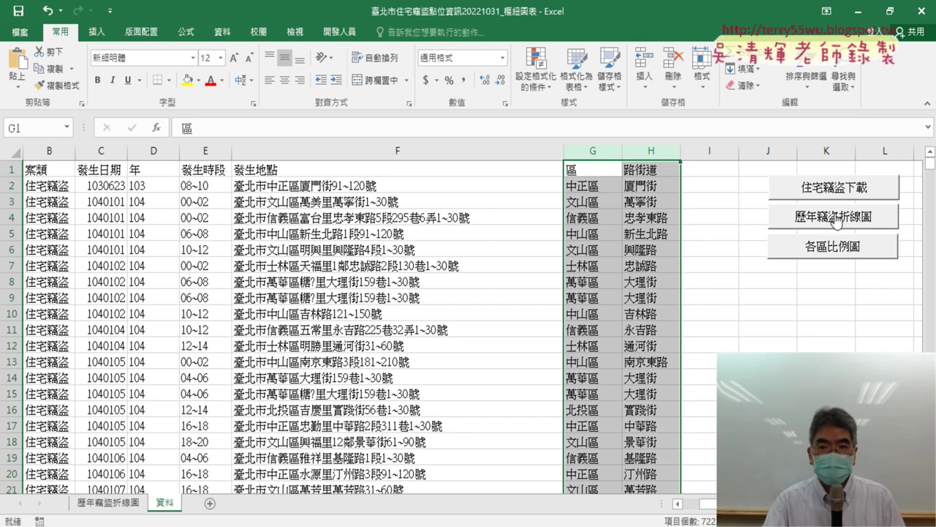
In Module1, select the Sub 插入欄 procedure and add a breakpoint on the Call 插入欄 line
left_click(335, 31)
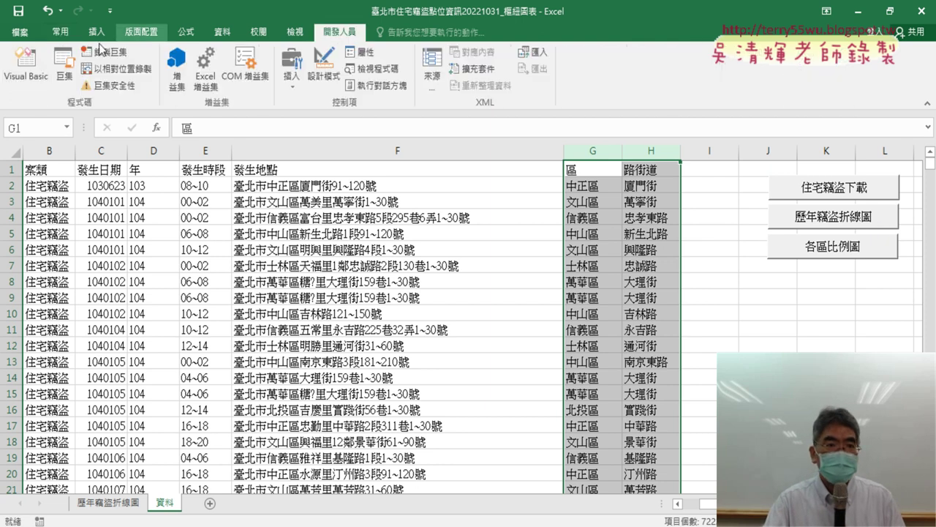
left_click(26, 69)
left_click(638, 229)
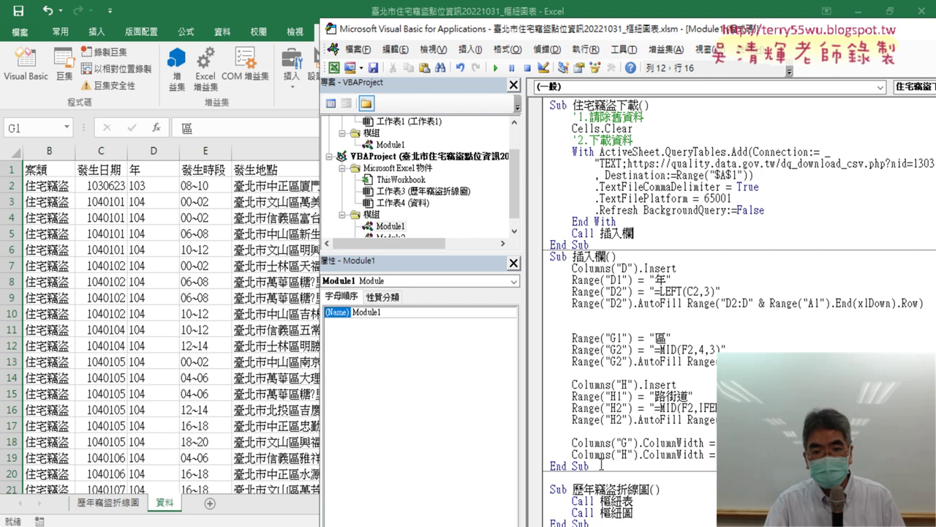
left_click_drag(602, 465, 553, 256)
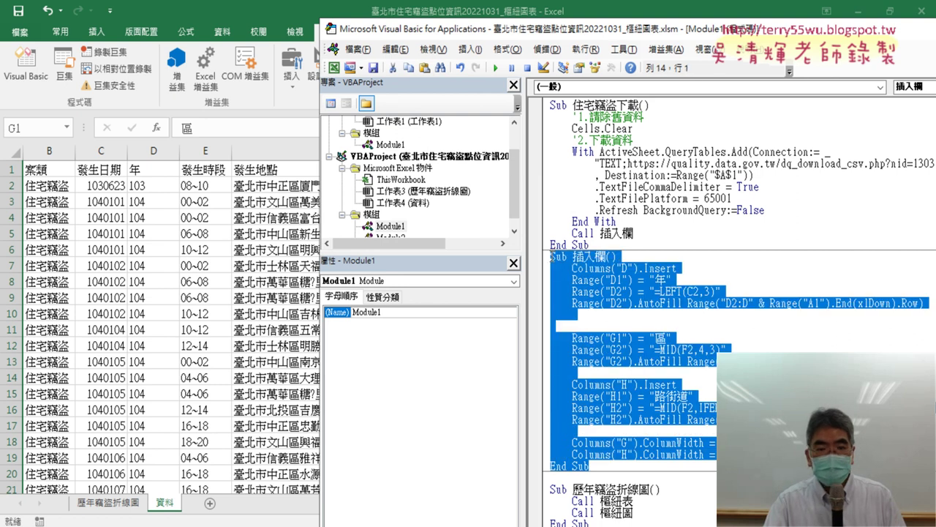
left_click(535, 233)
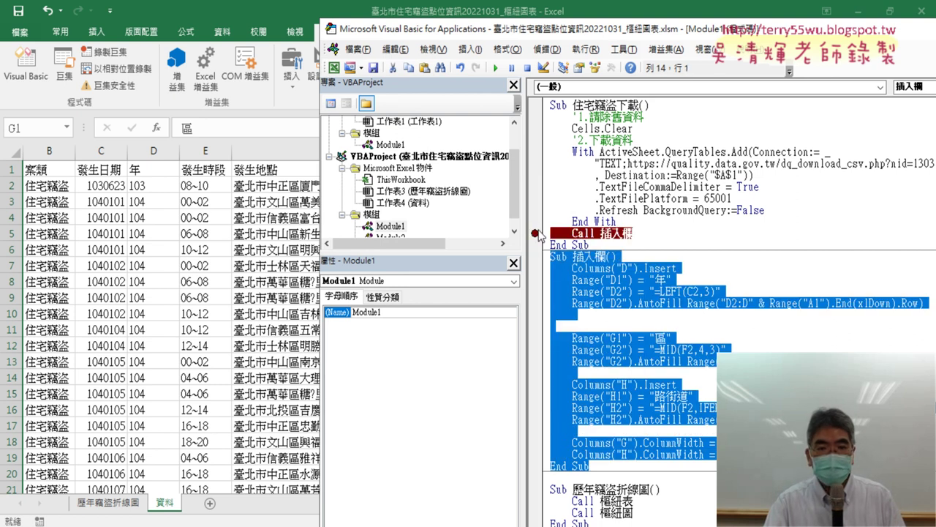
Run the macro to the breakpoint and step with F8 through Columns("D").Insert, leaving column D empty
left_click(496, 68)
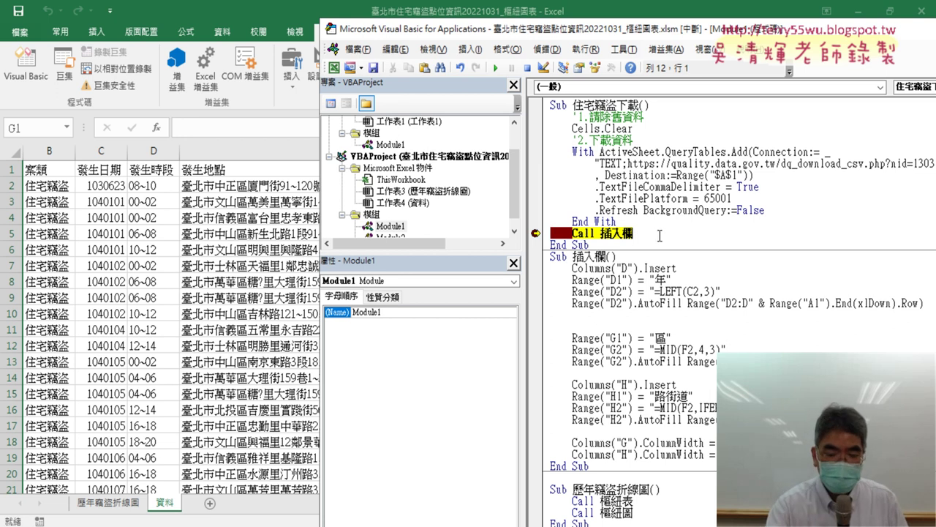
key("F8")
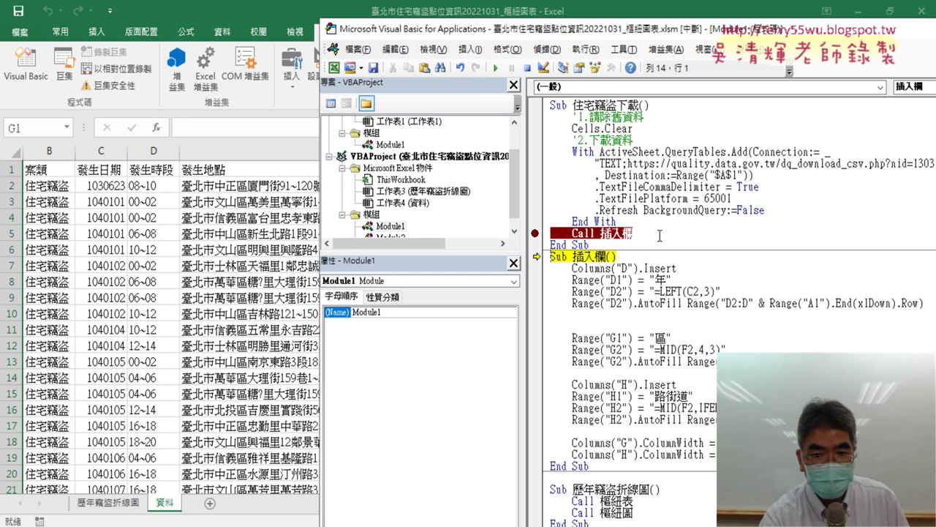
key("F8")
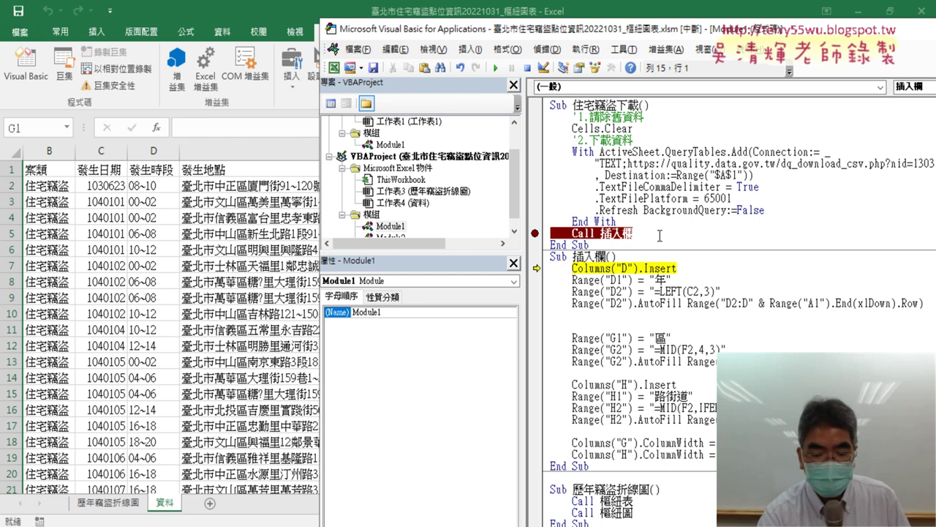
key("F8")
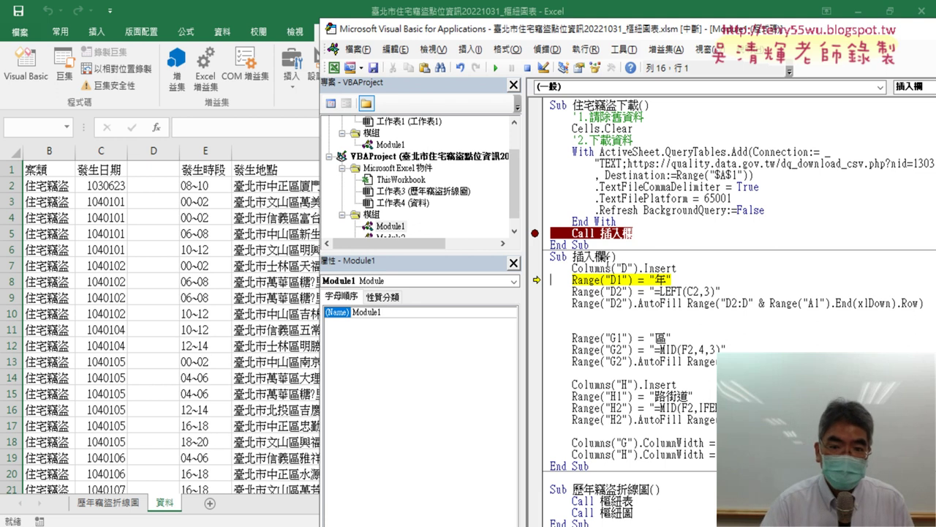
left_click_drag(573, 268, 627, 269)
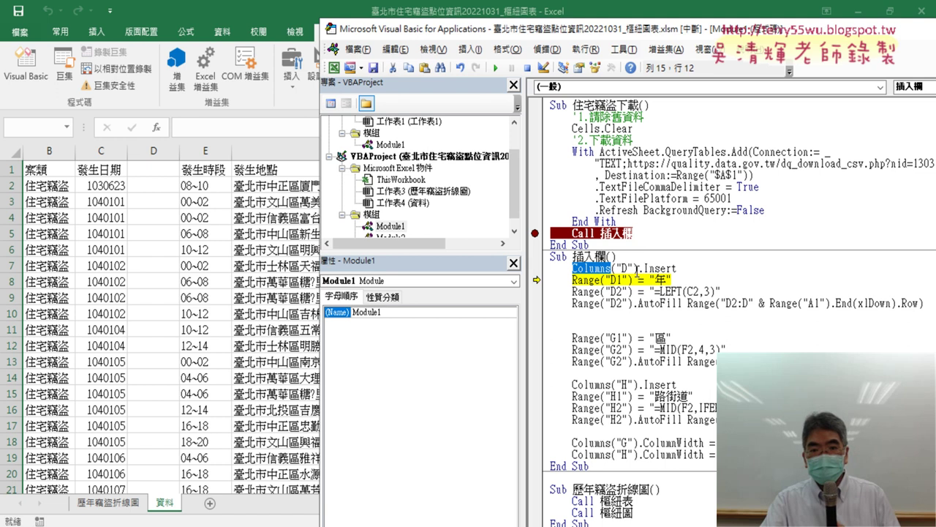
left_click_drag(637, 268, 681, 268)
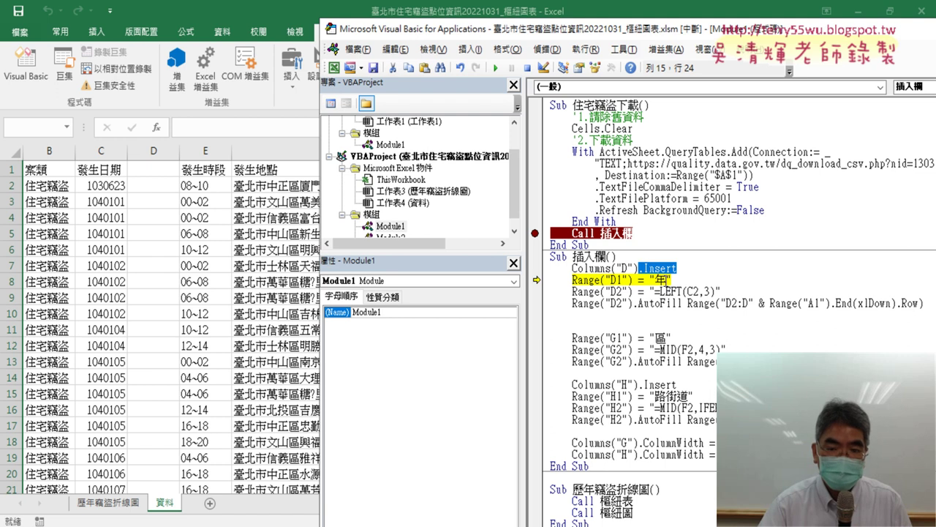
Step past the 年 heading and the =LEFT(C2,3) line for D2, showing 103 in D2
key("F8")
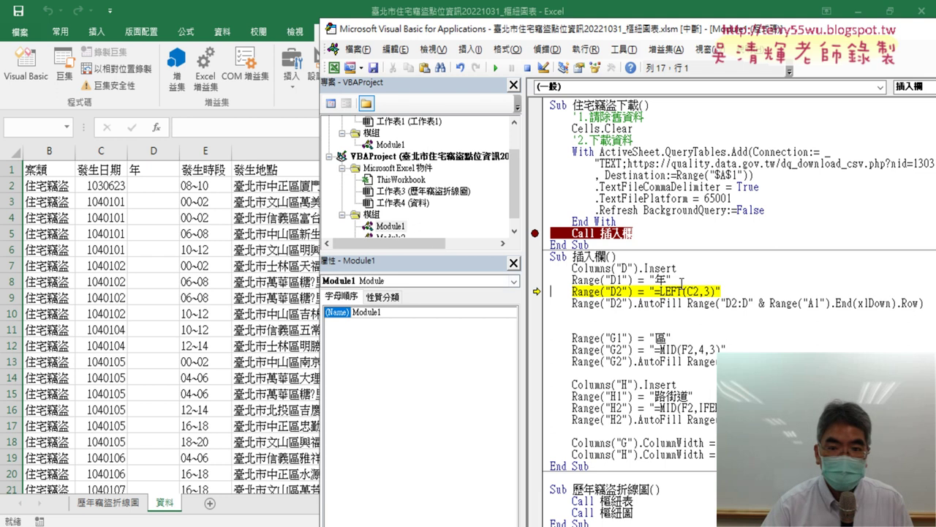
left_click_drag(655, 292, 714, 292)
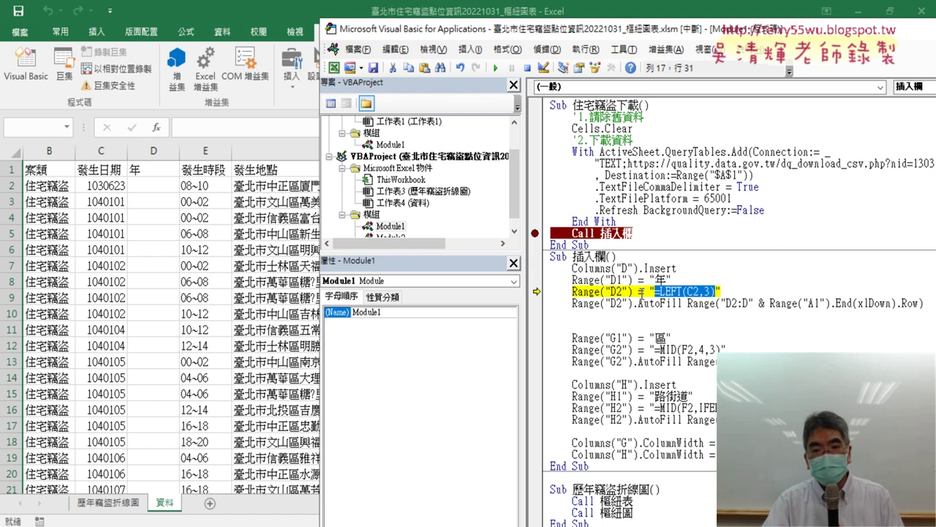
left_click_drag(633, 291, 578, 291)
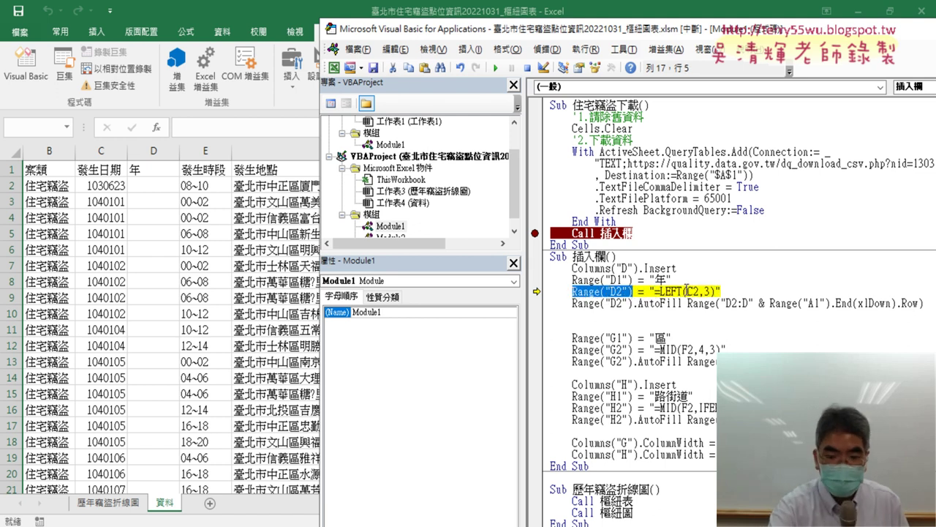
key("F8")
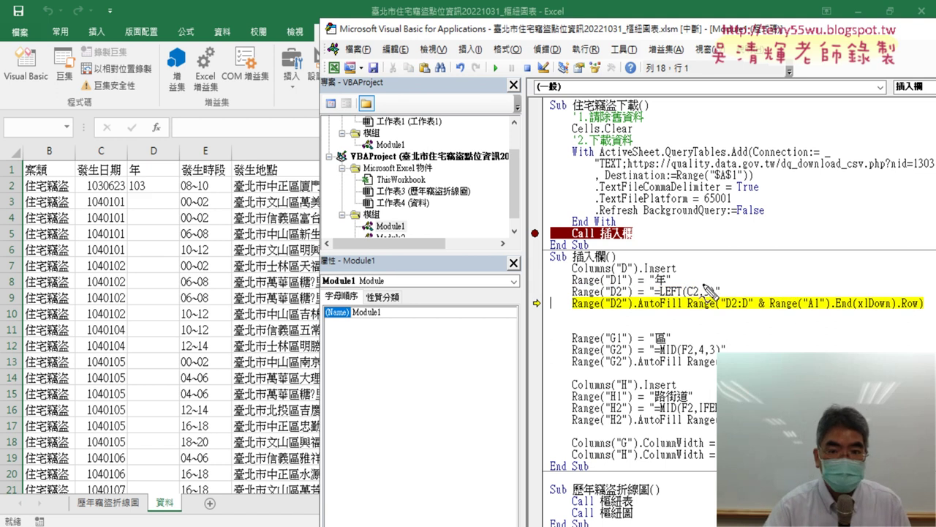
mouse_move(686, 290)
left_mouse_down()
mouse_move(169, 177)
mouse_move(158, 215)
left_mouse_up()
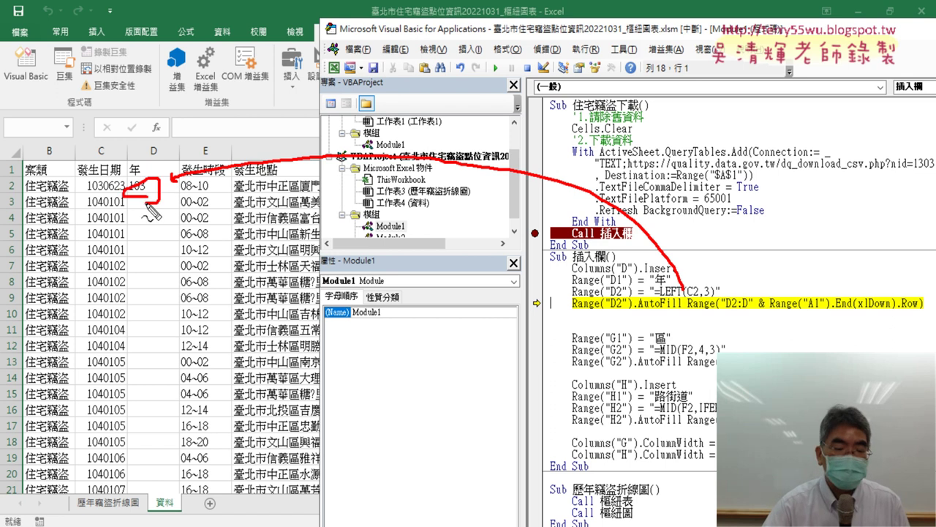
key("Escape")
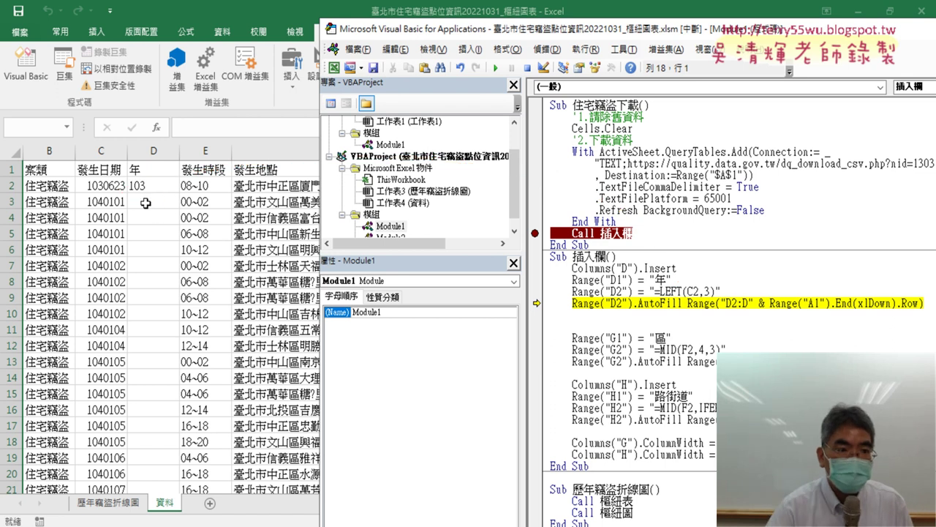
Reopen Visual Basic and step the AutoFill line so column D fills down with years like 104
left_click(147, 187)
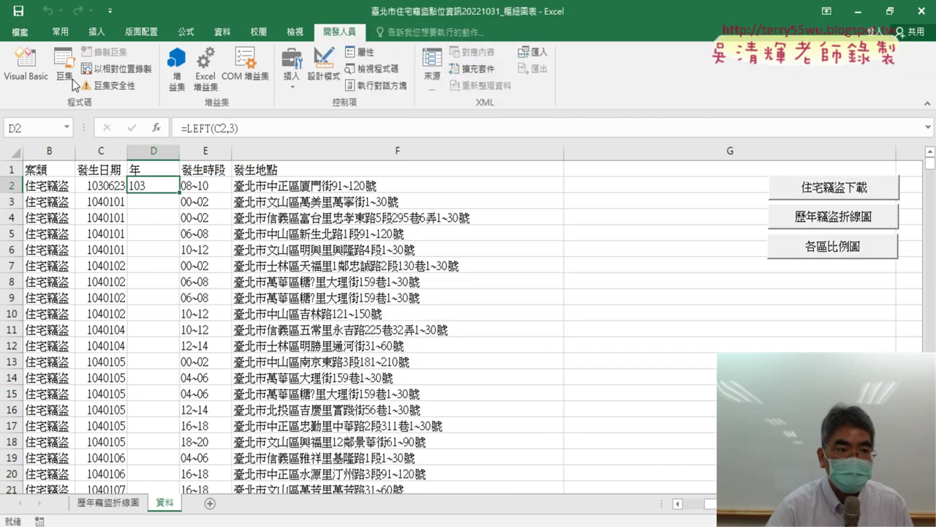
left_click(25, 65)
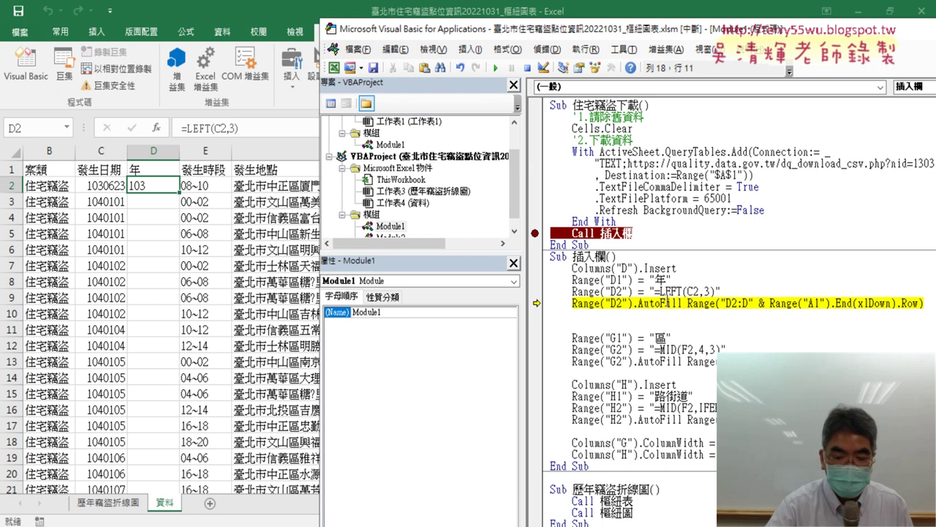
key("F8")
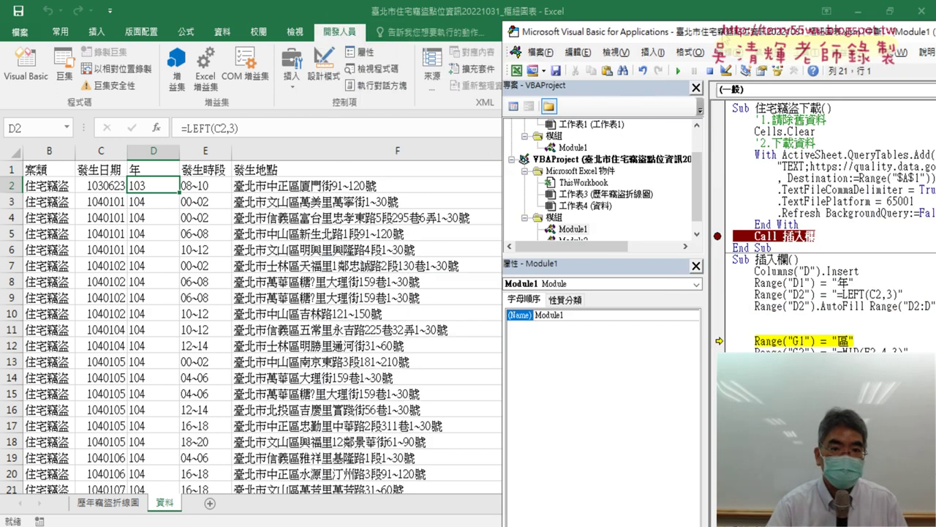
mouse_move(518, 31)
left_mouse_down()
mouse_move(831, 30)
mouse_move(439, 20)
left_mouse_up()
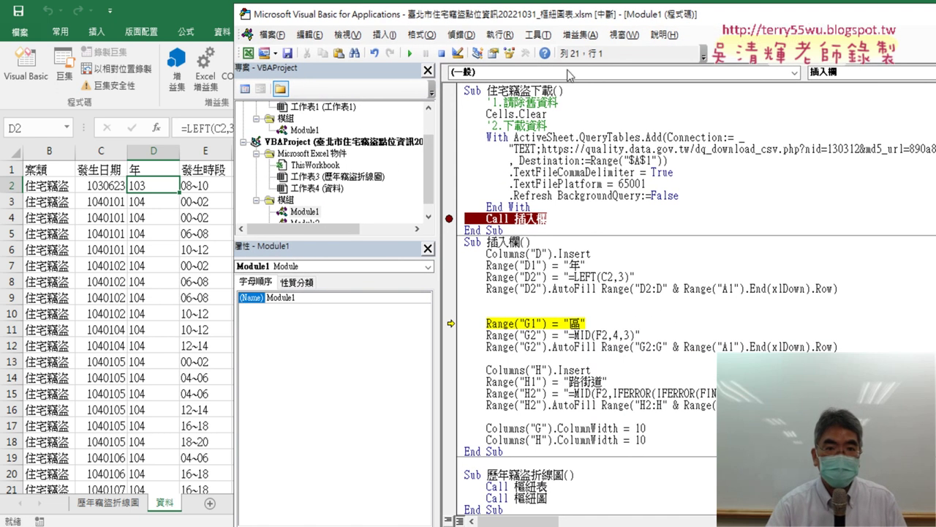
Let the macro finish, then inspect the 區 column G and 路街道 column H before switching to Chrome
left_click(413, 55)
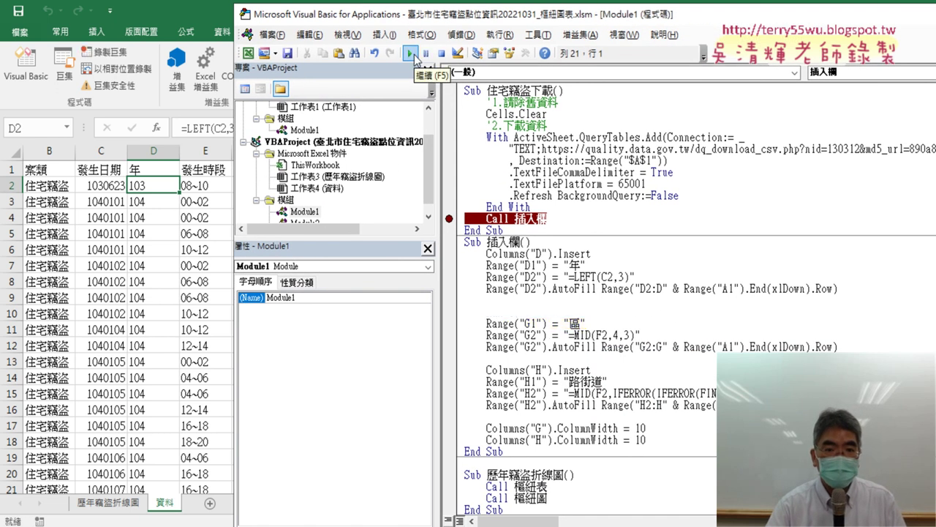
left_click(138, 313)
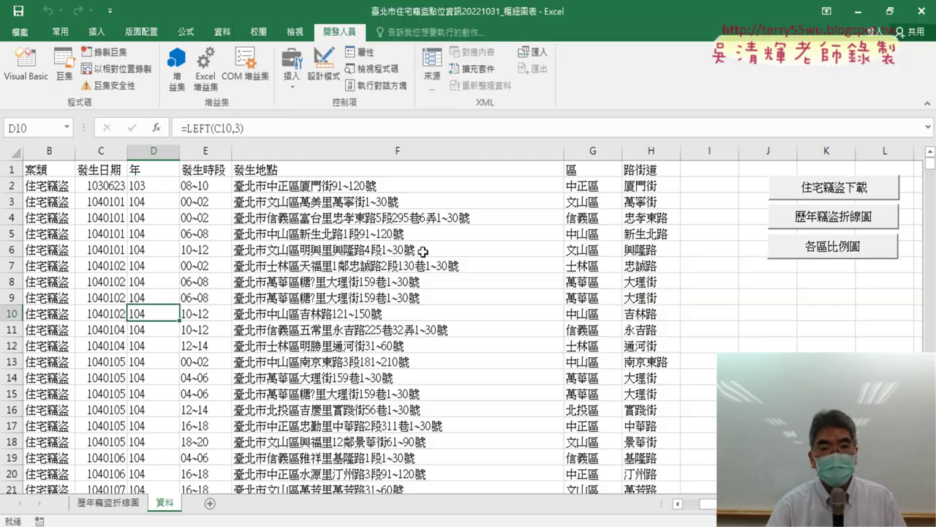
left_click(596, 153)
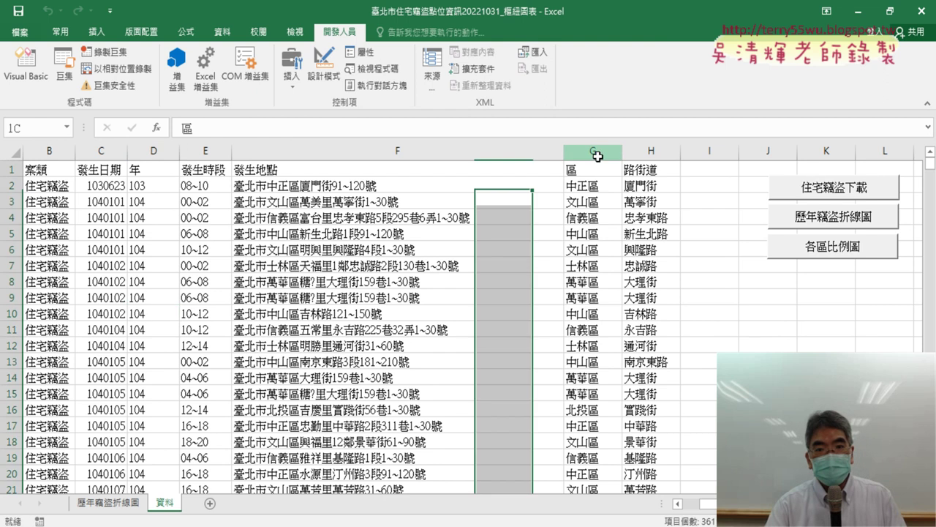
left_click(644, 148)
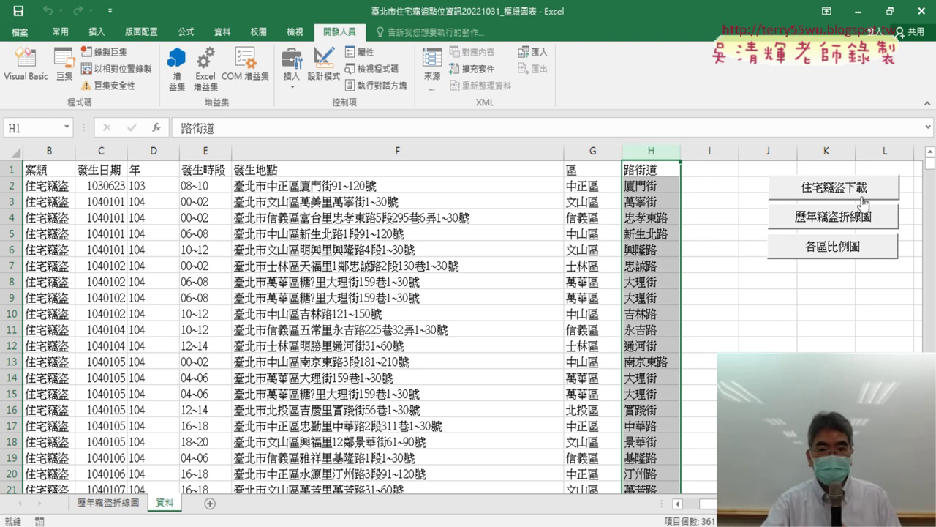
left_click(640, 169)
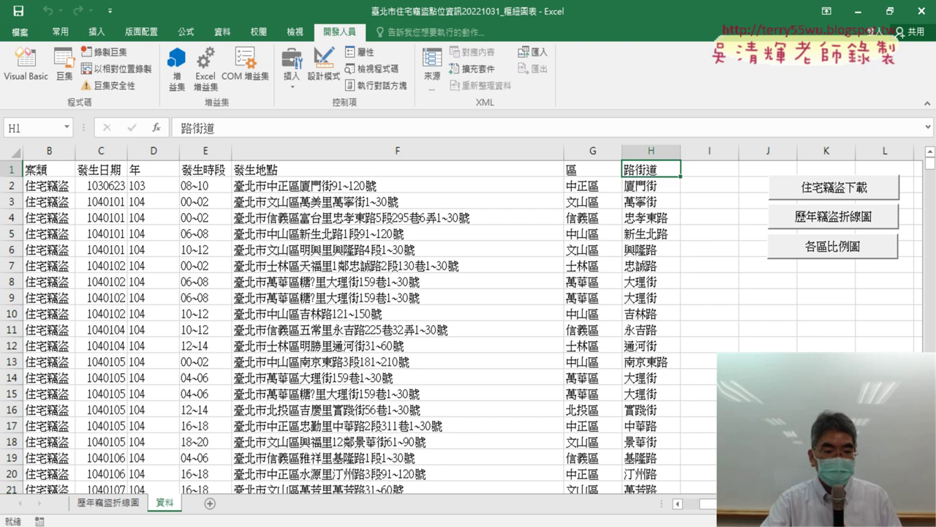
key("alt+Tab")
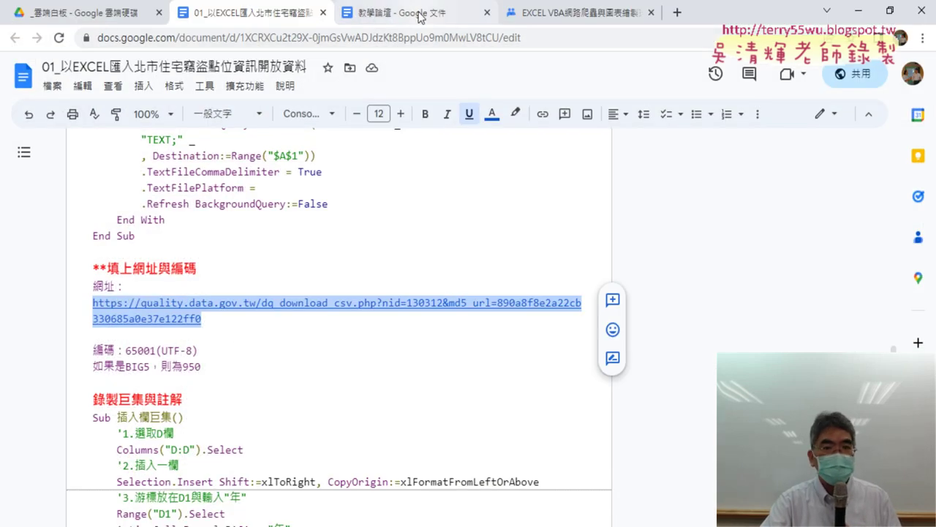
Open the first-session course post in the class's discussion group
left_click(443, 18)
left_click(563, 13)
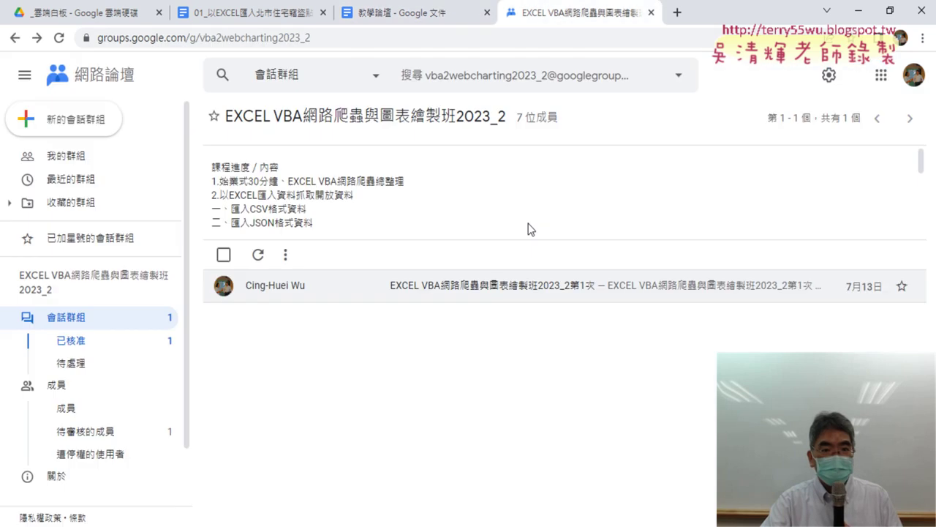
left_click(494, 294)
scroll(498, 337, "down", 1)
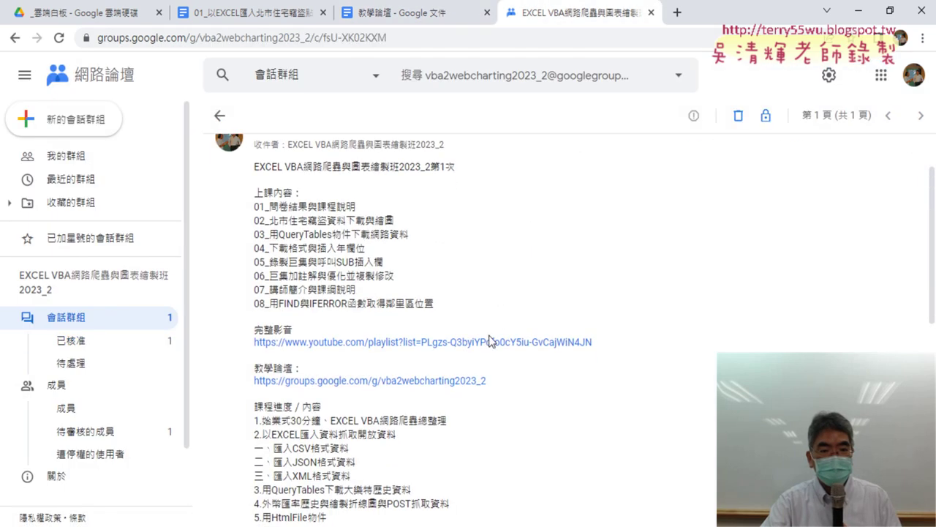
Open the post's YouTube EXCEL VBA lesson playlist and scroll through the videos
left_click(483, 341)
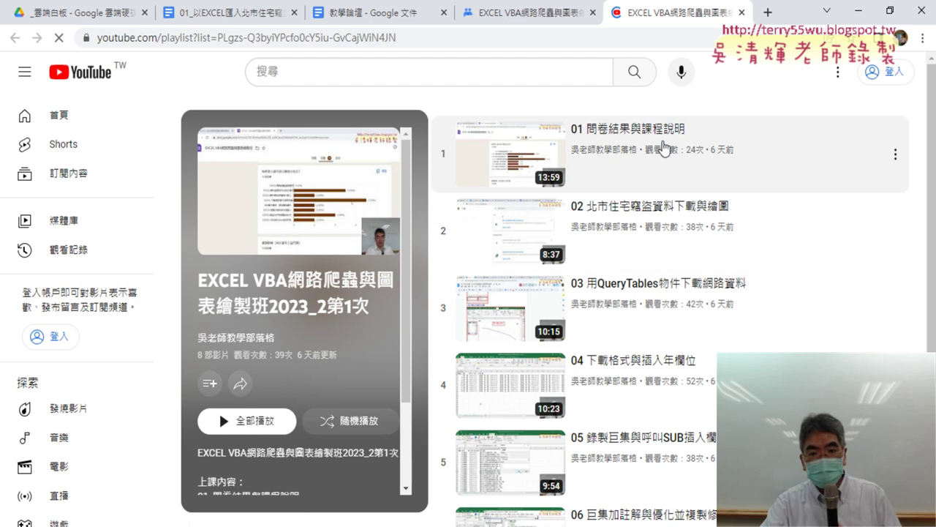
scroll(587, 205, "down", 1)
scroll(728, 333, "down", 2)
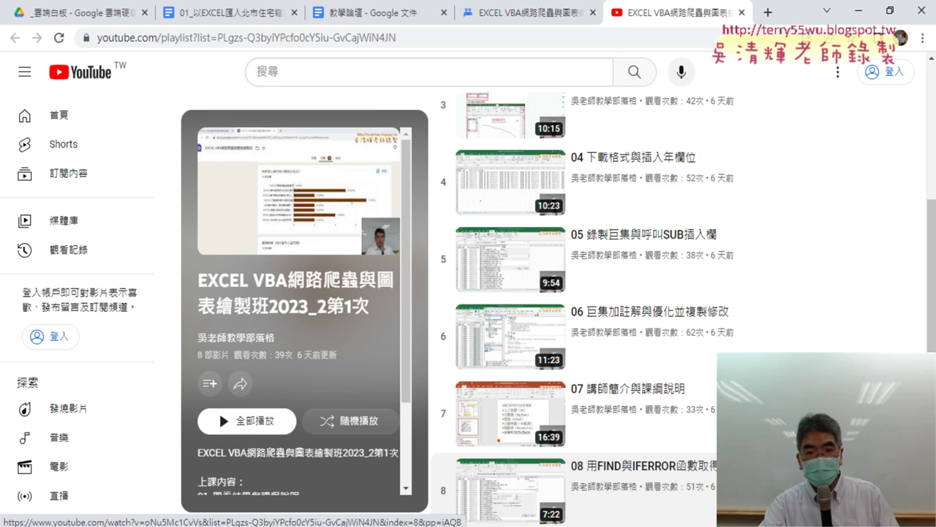
scroll(613, 366, "up", 1)
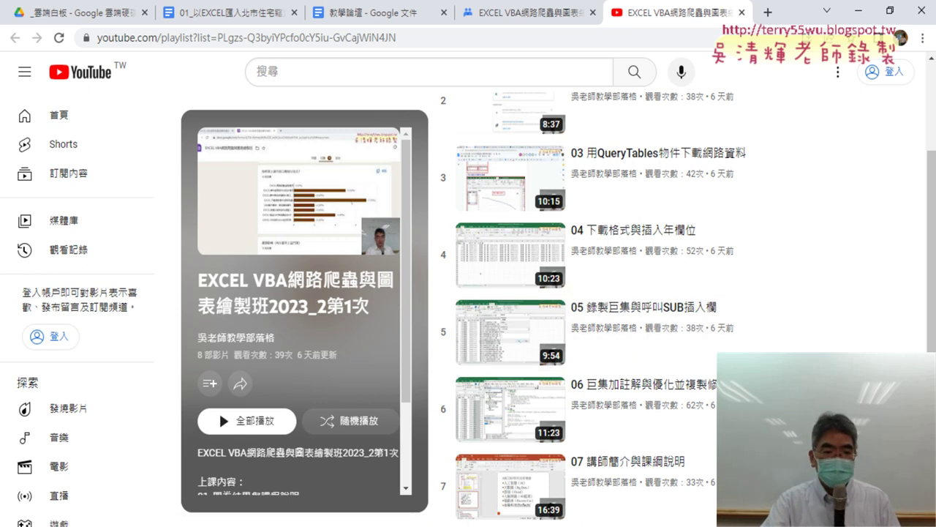
key("alt+Tab")
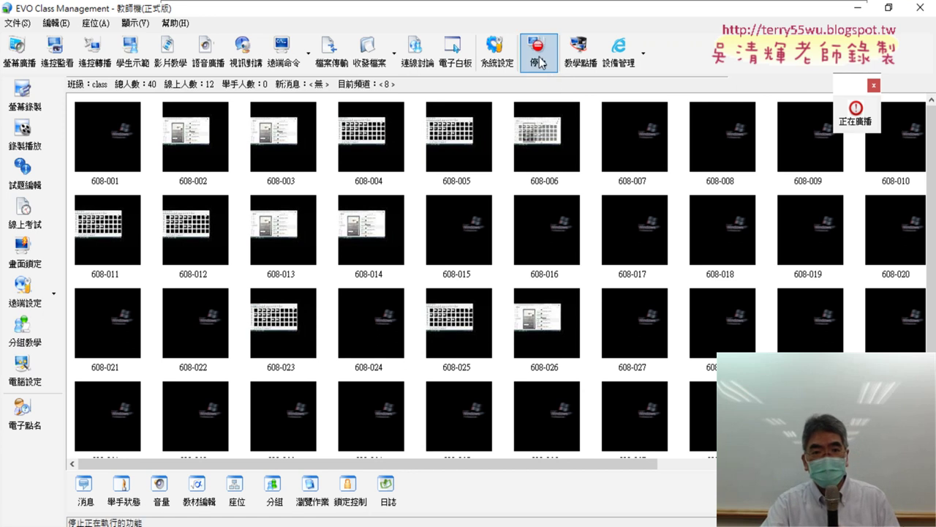
Stop broadcasting the teacher's screen to the student computers
left_click(541, 63)
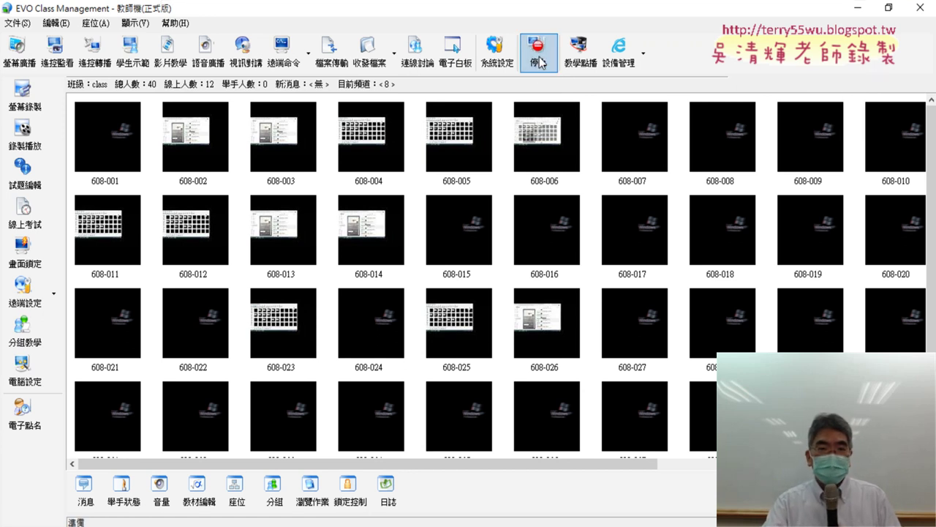